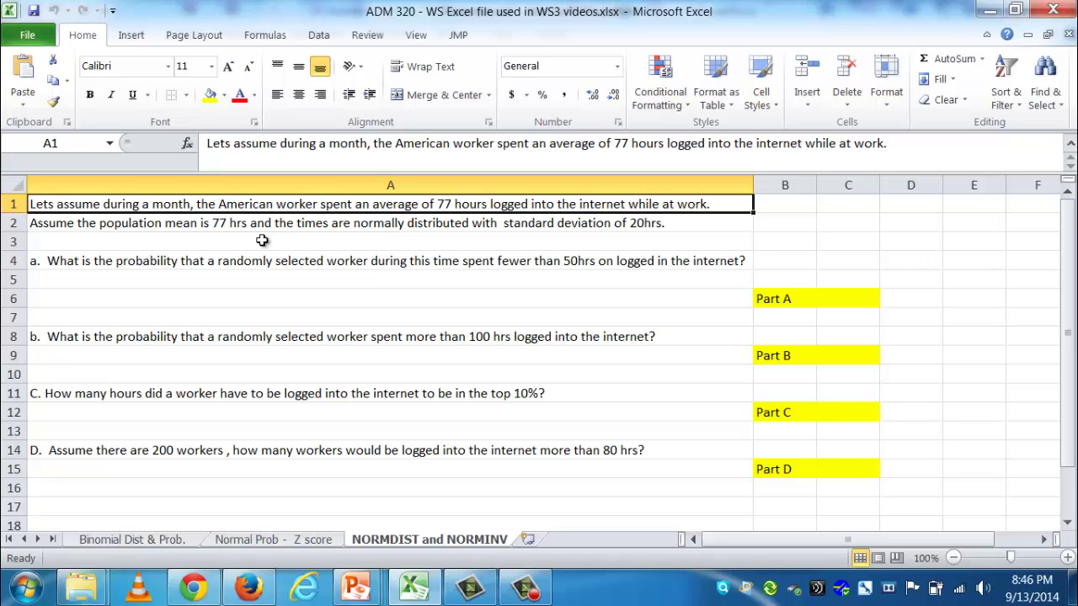
Step: Enter the probability notation P(X<50) in cell A6 beneath question a
left_click(262, 224)
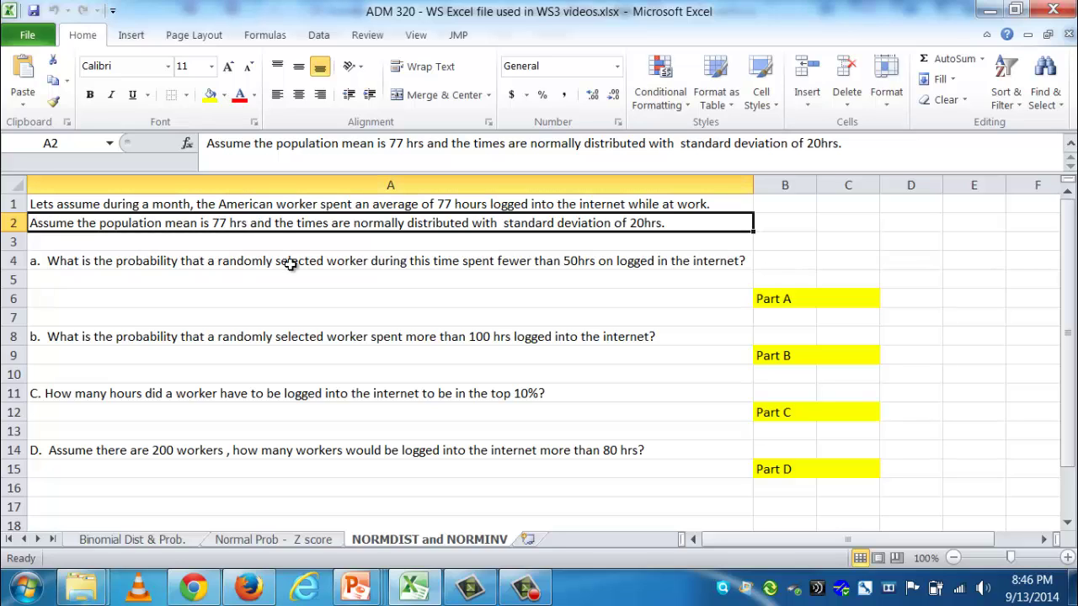
left_click(290, 261)
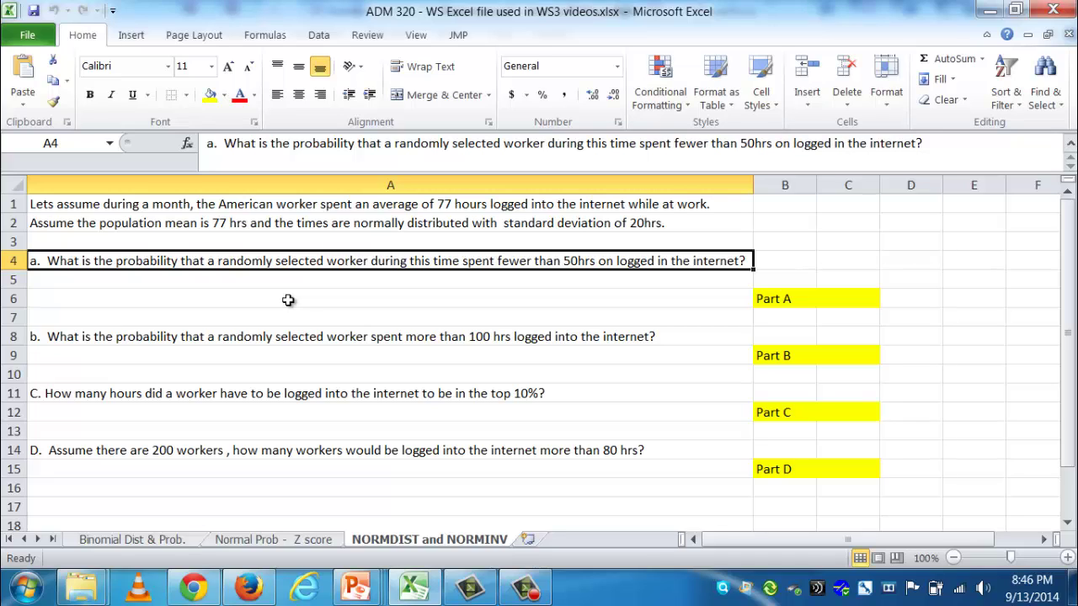
left_click(441, 299)
type("P(X")
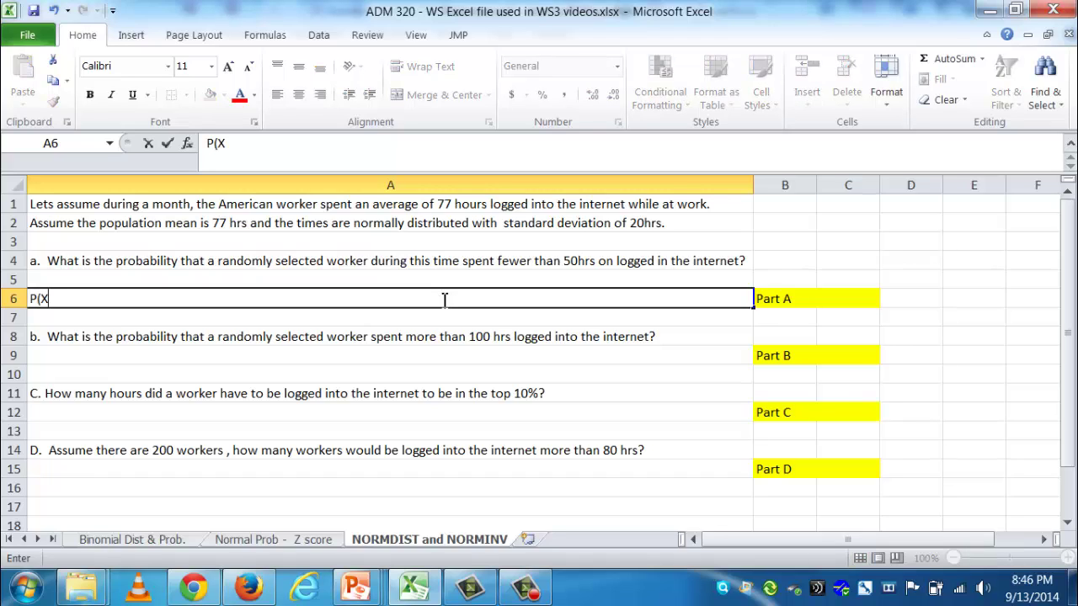
type("<50)")
key("Return")
left_click(441, 298)
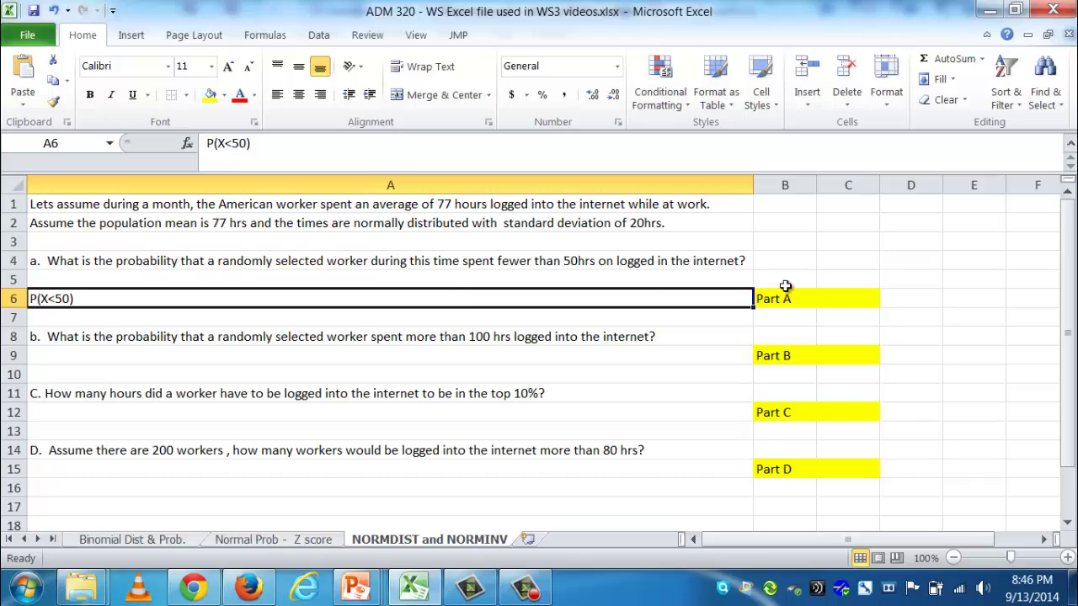
Step: Widen answer column C to slightly more than twice its width
left_click(841, 296)
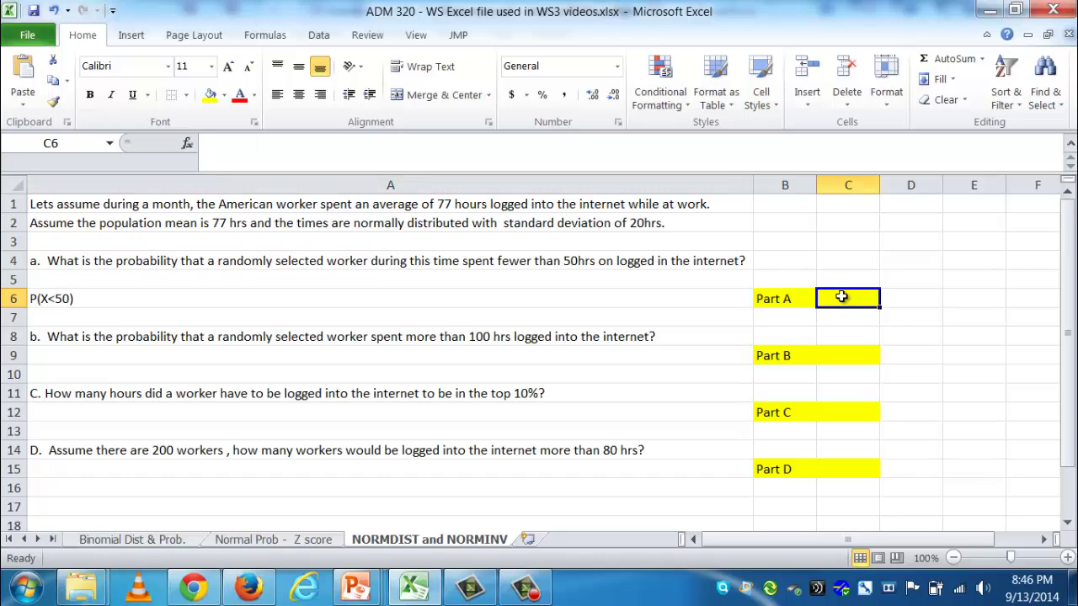
left_click_drag(880, 184, 958, 184)
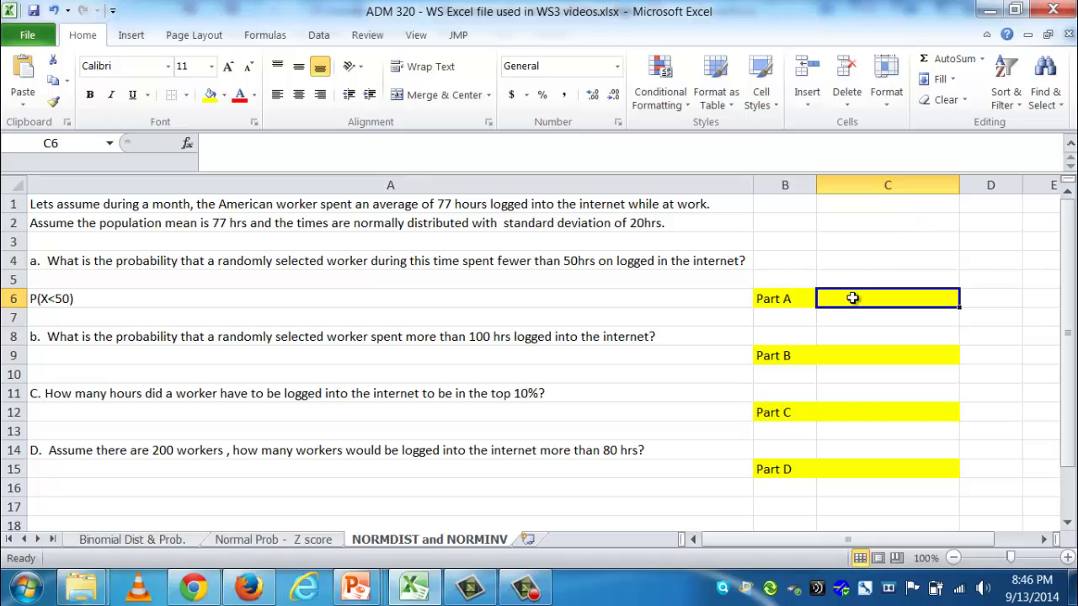
left_click(779, 299)
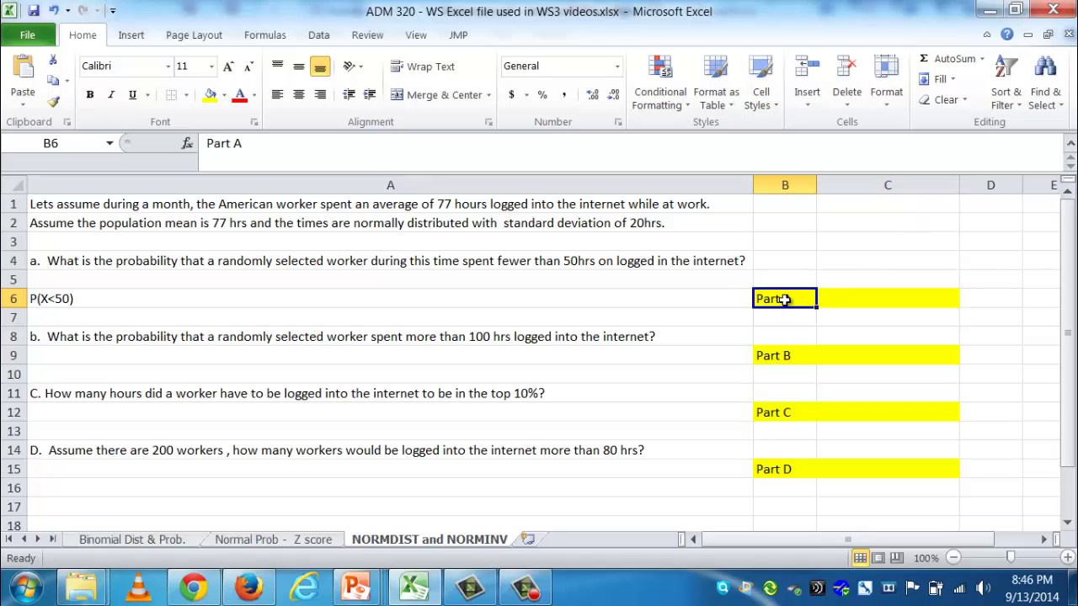
left_click(846, 294)
type("=nom")
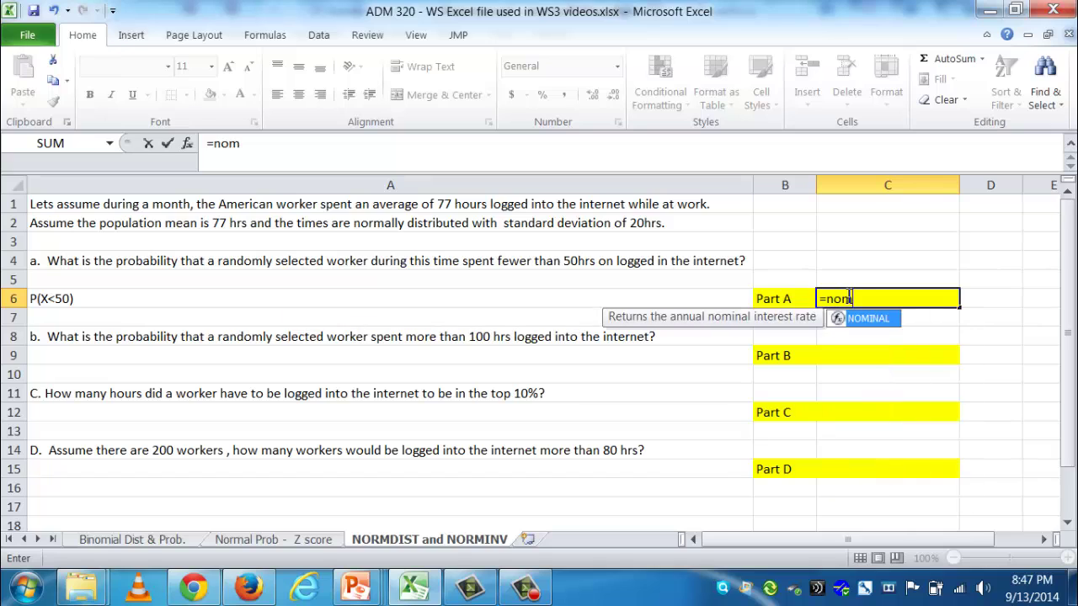
key("BackSpace")
type("rm.dist")
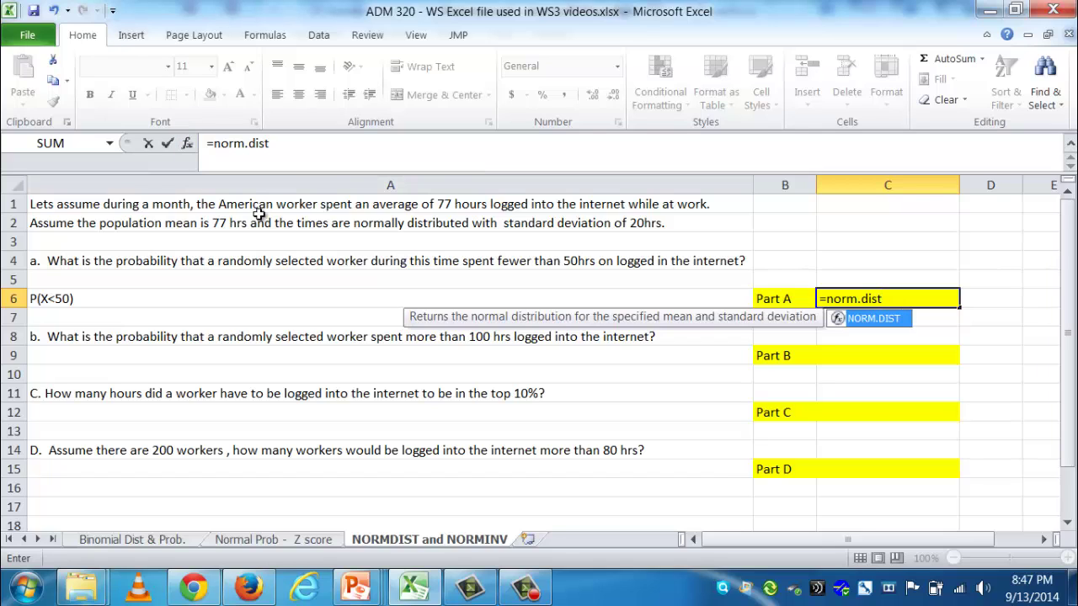
left_click(187, 143)
left_click(901, 192)
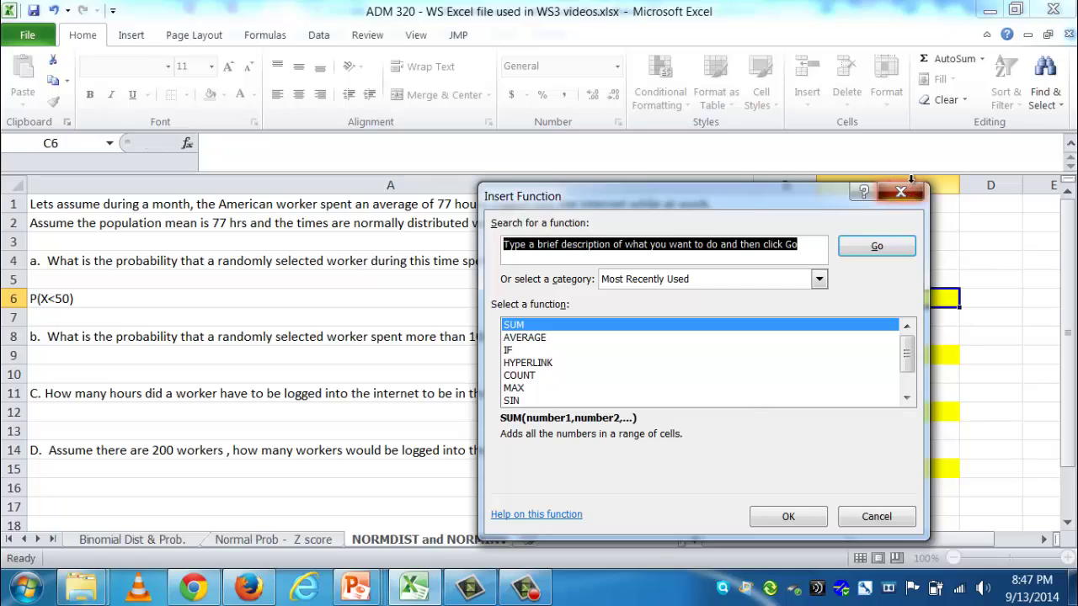
type("norm")
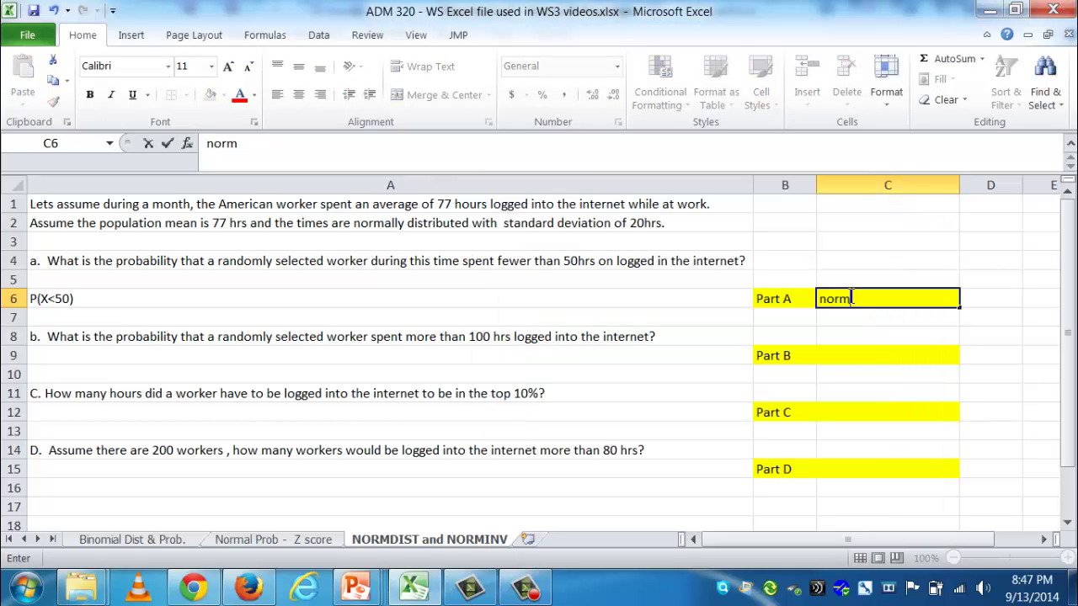
type(".")
key("BackSpace")
key("BackSpace")
key("BackSpace")
key("BackSpace")
key("BackSpace")
type("=norm")
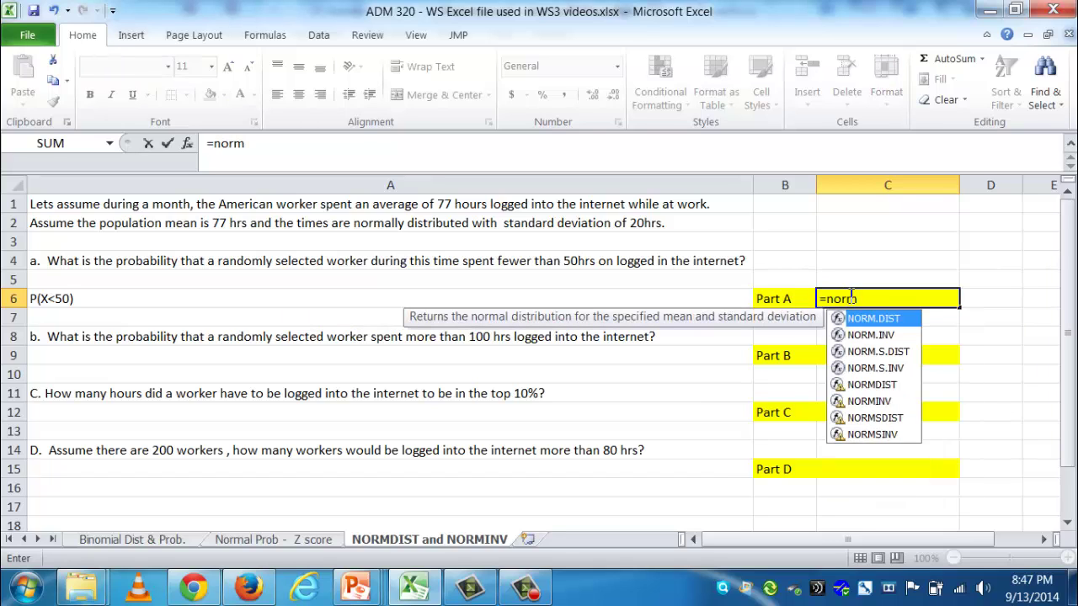
type(".dist")
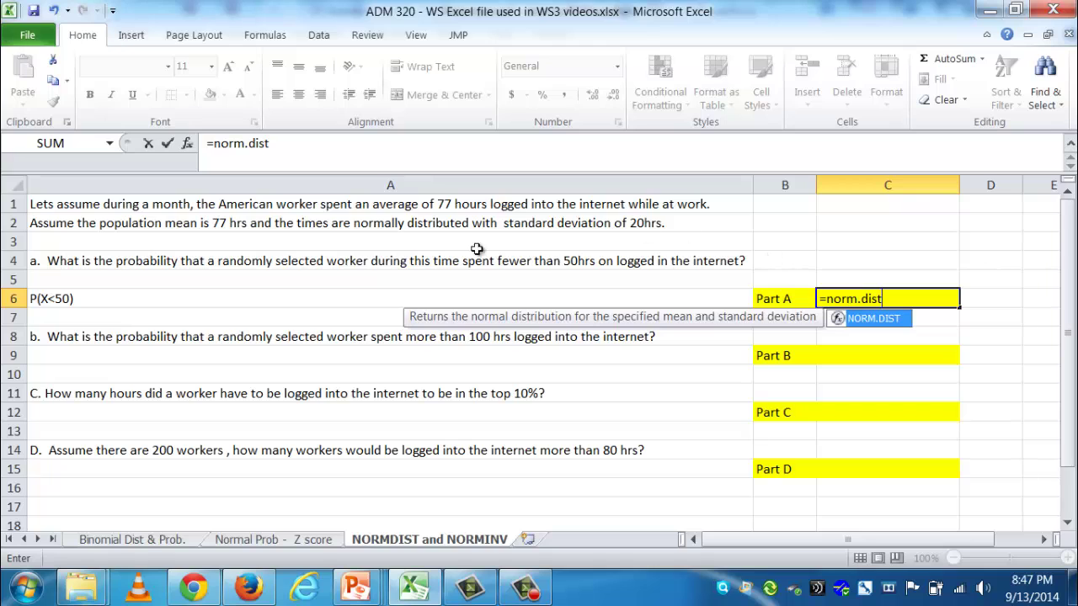
left_click(187, 143)
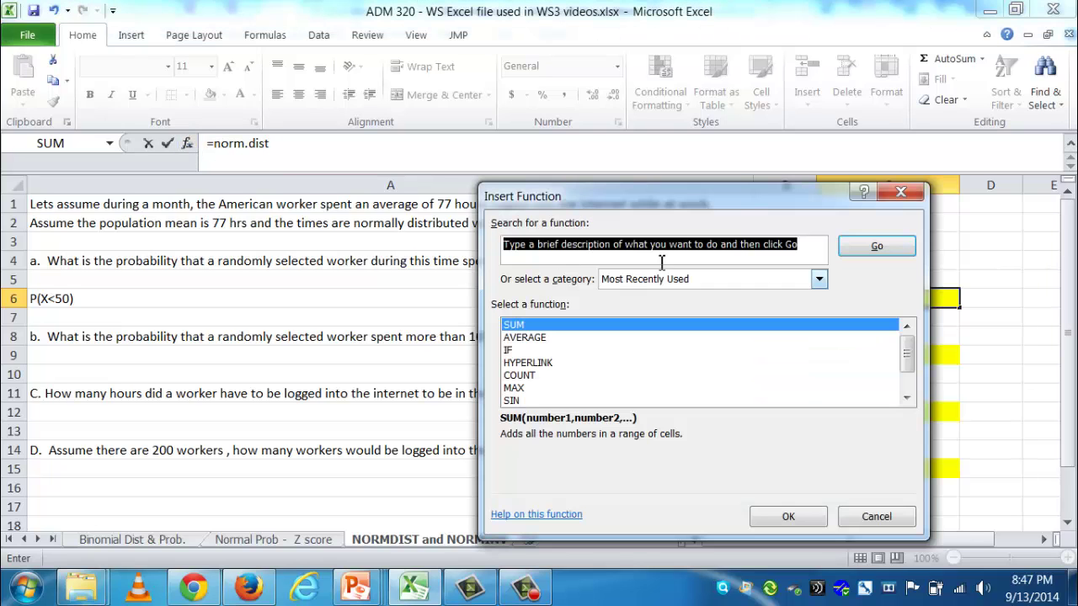
left_click(900, 192)
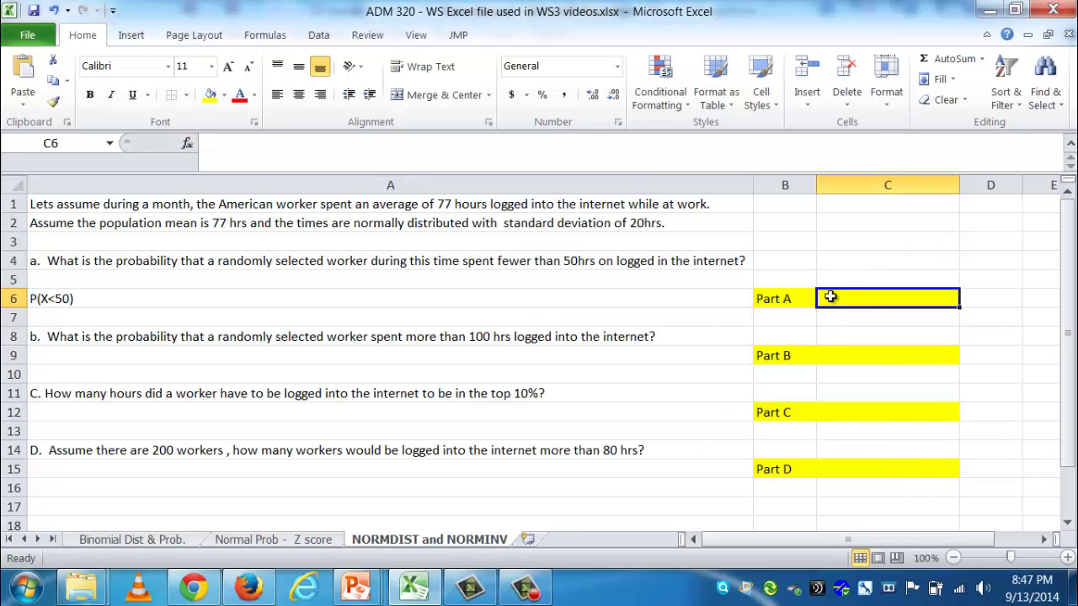
Step: Calculate Part A in cell C6 with NORM.DIST, using X 50, mean 77, standard deviation 20 and cumulative true
type("=norm")
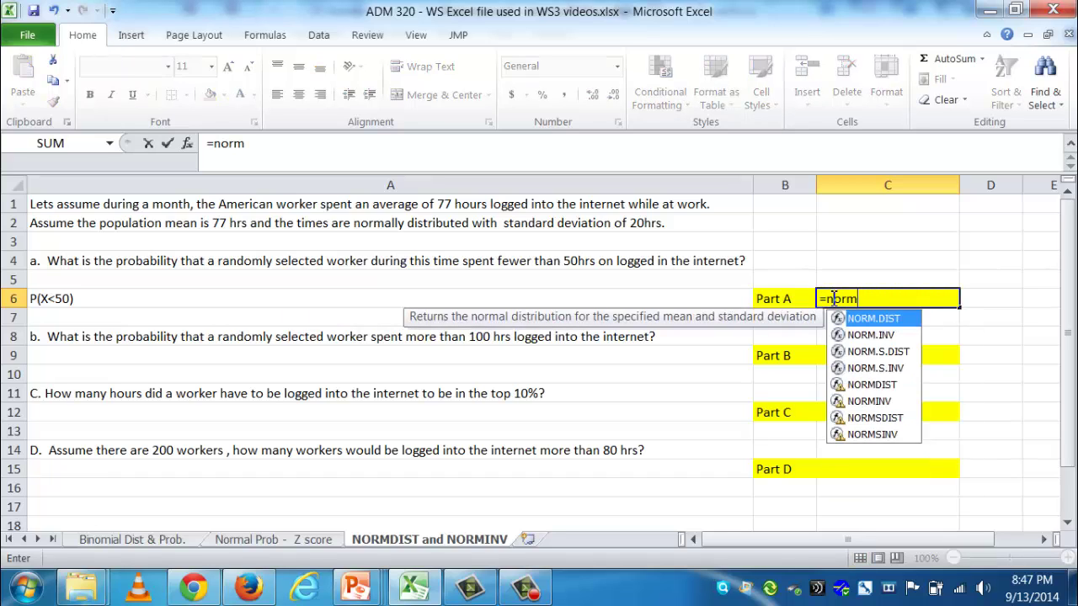
type(".dist(")
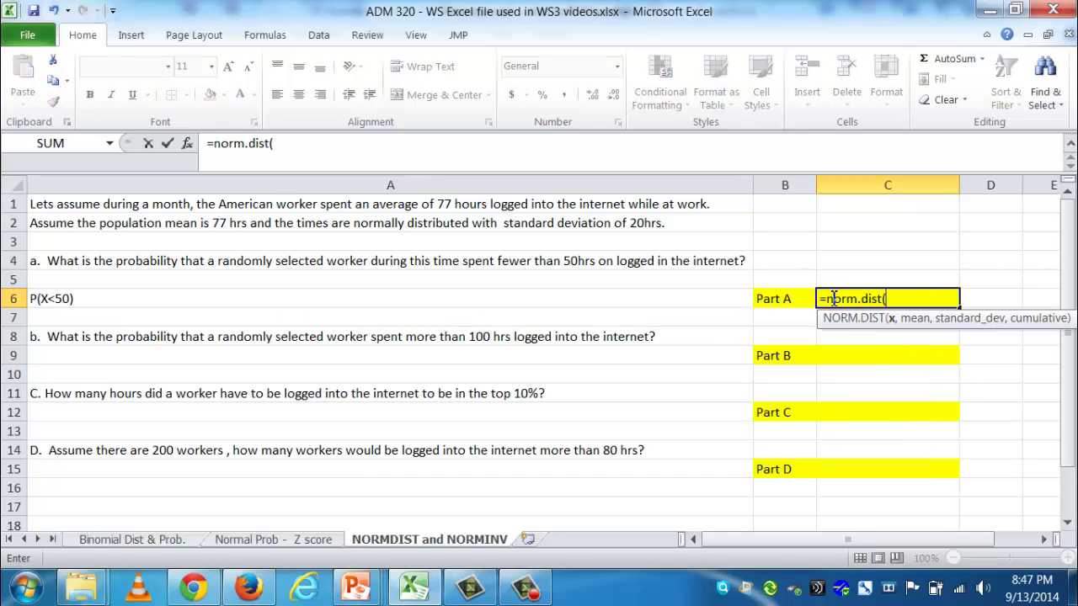
left_click(186, 144)
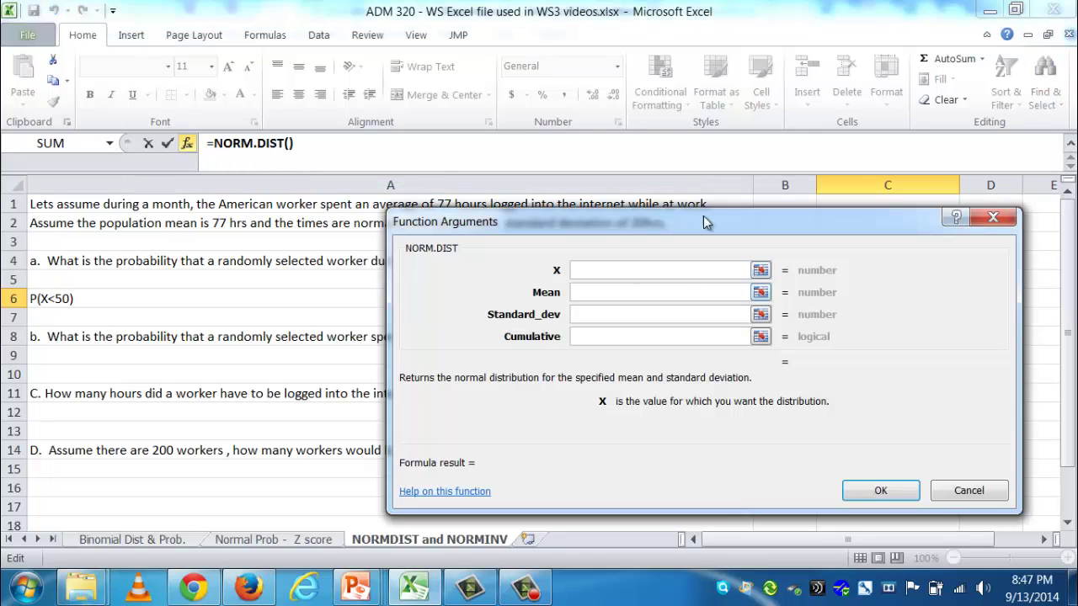
left_click_drag(715, 218, 753, 224)
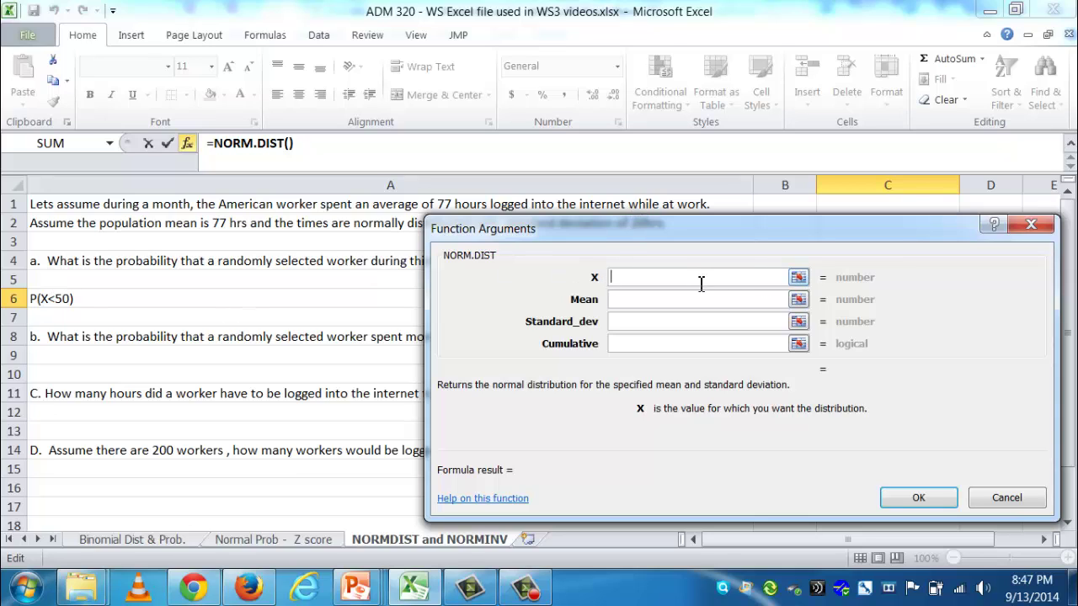
type("50")
left_click(639, 303)
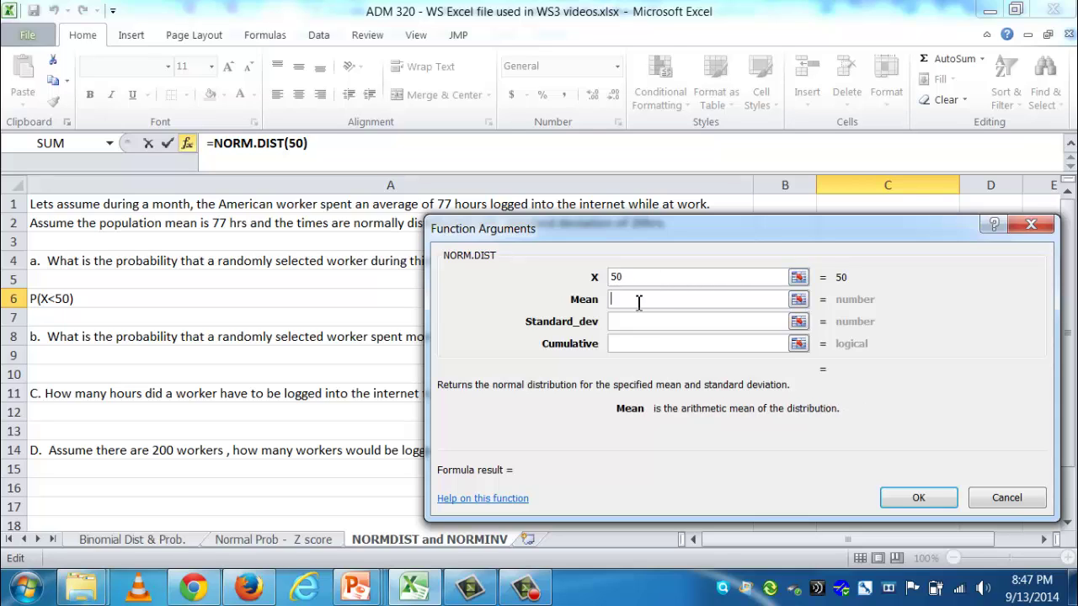
type("77")
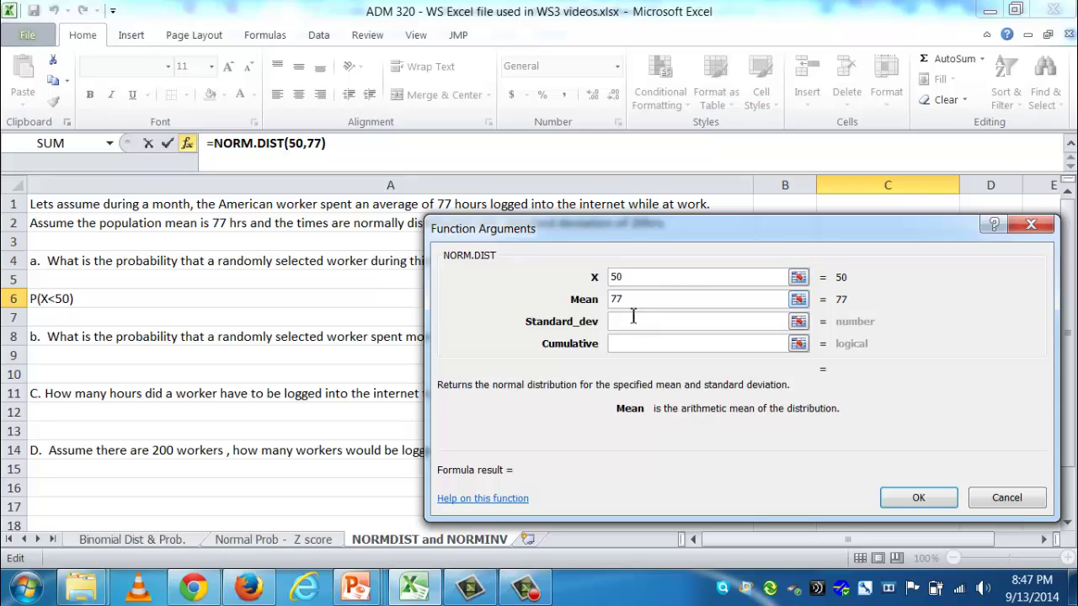
left_click(633, 321)
left_click_drag(652, 225, 636, 254)
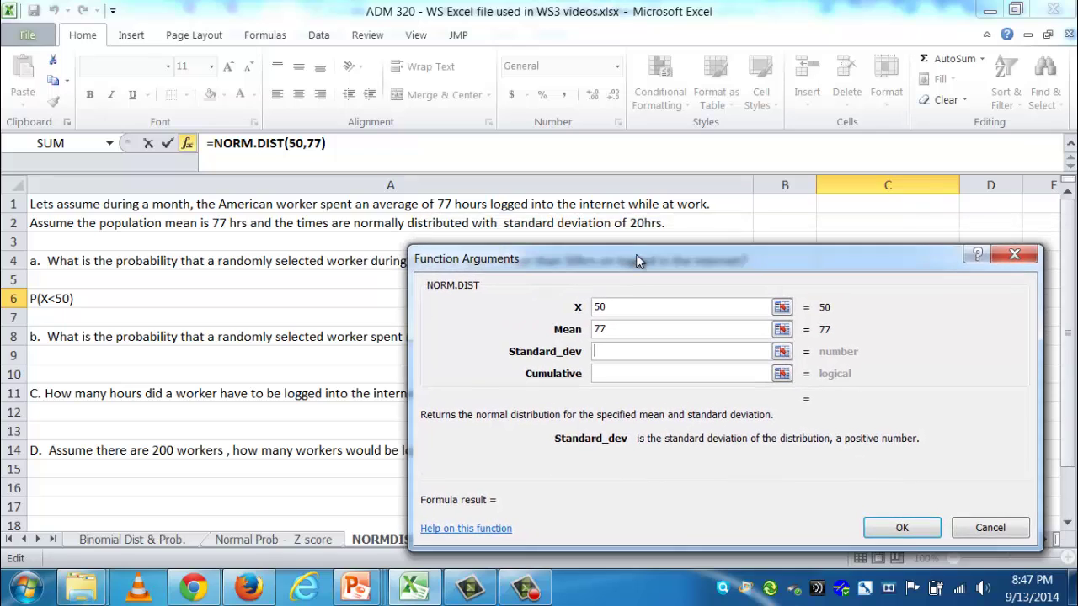
type("20")
left_click(621, 379)
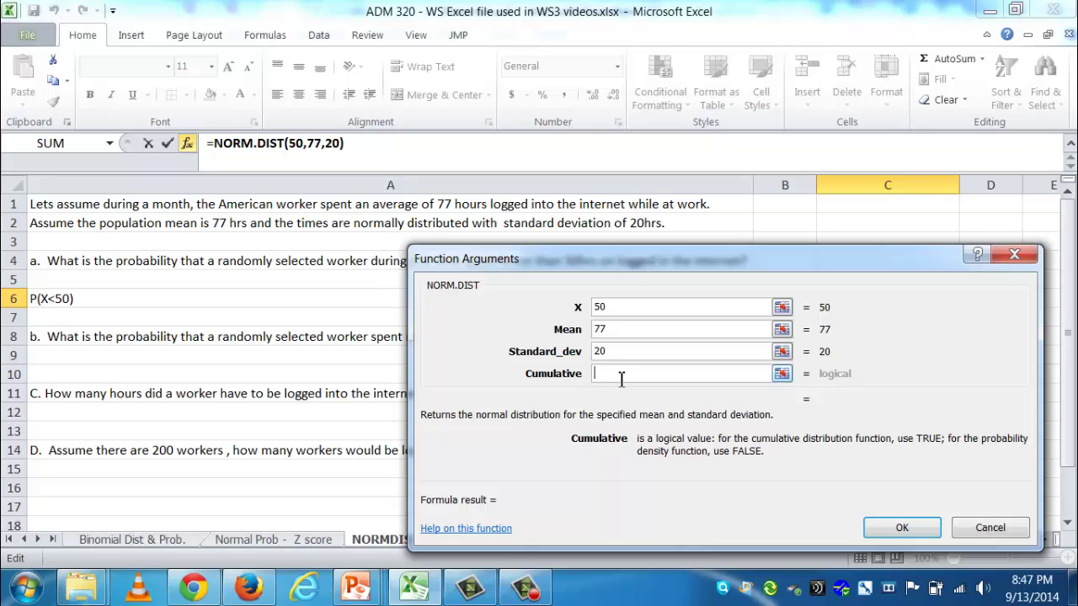
type("true")
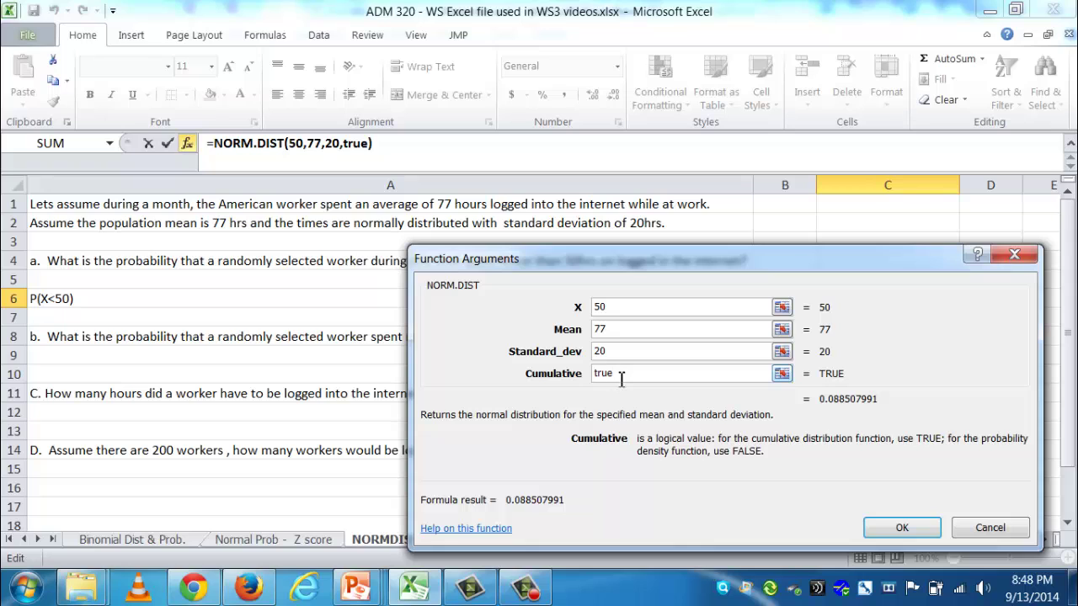
left_click(901, 529)
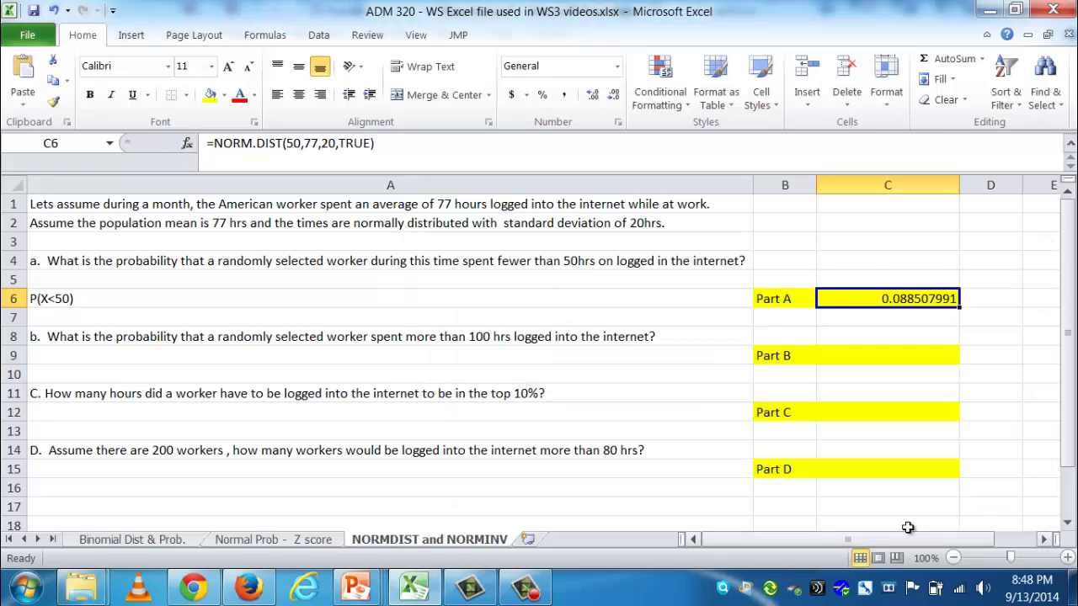
Step: Reduce the Part A result in C6 to three decimal places
left_click(613, 95)
left_click(613, 95)
left_click(613, 95)
left_click(613, 95)
left_click(614, 95)
left_click(613, 95)
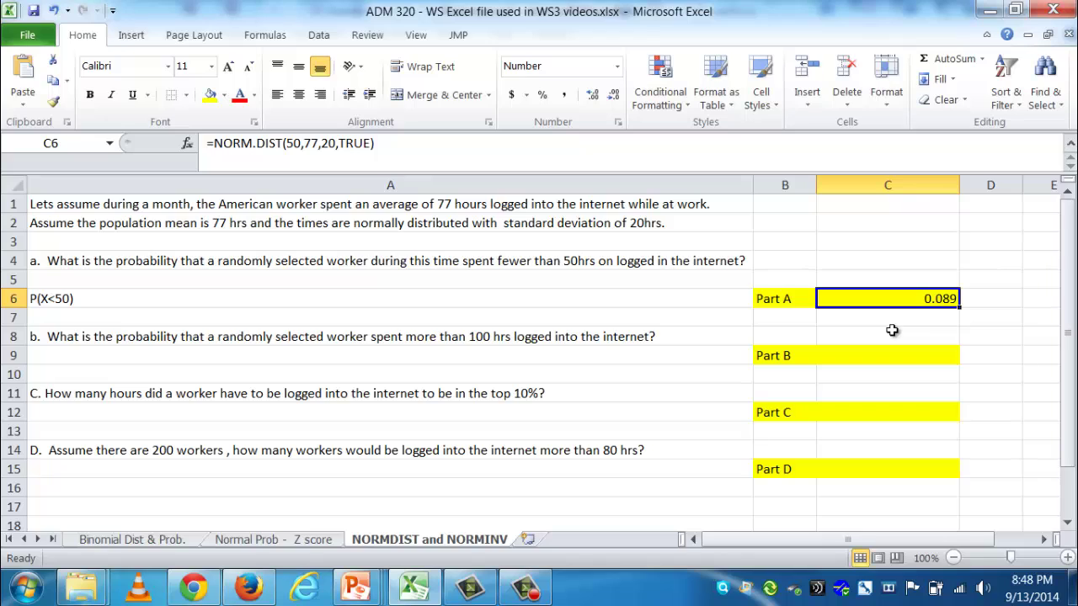
Step: Enter the probability notation P(X>100) in cell A9 beneath question b
key("Down")
key("Down")
key("Down")
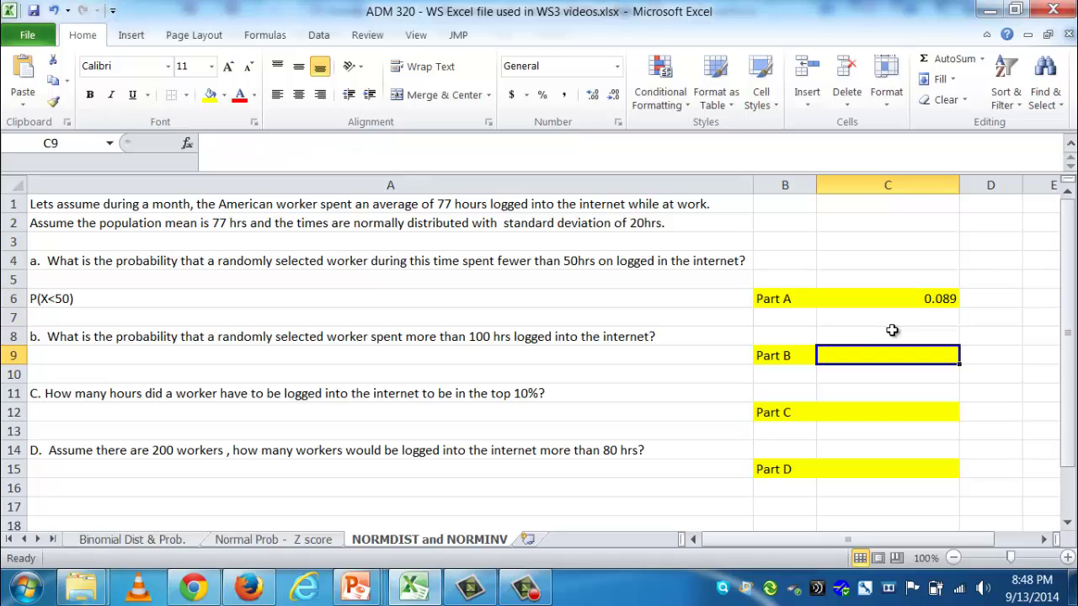
left_click(368, 341)
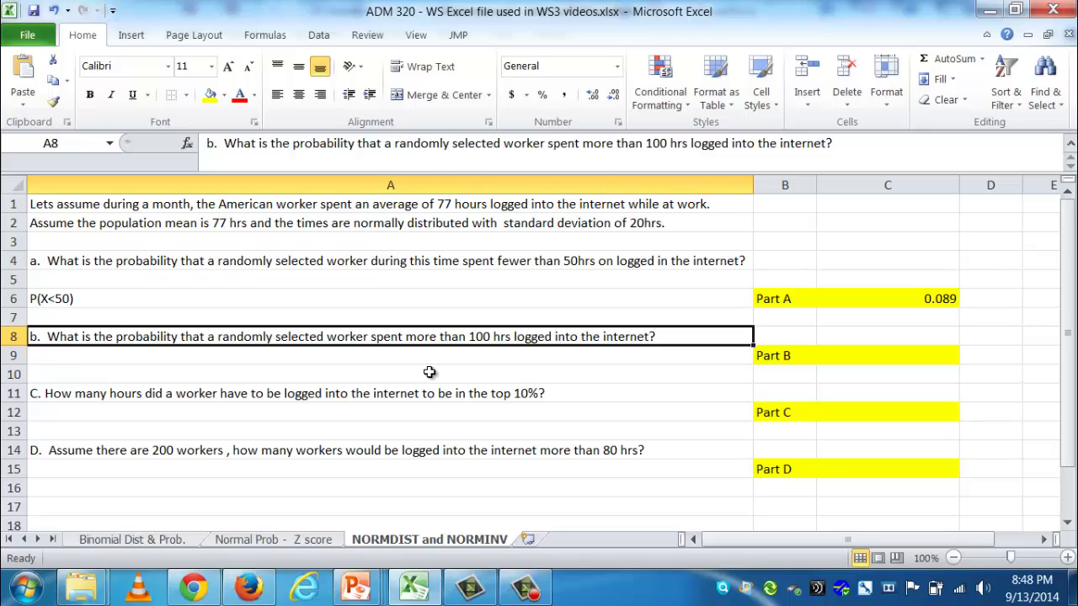
left_click(860, 361)
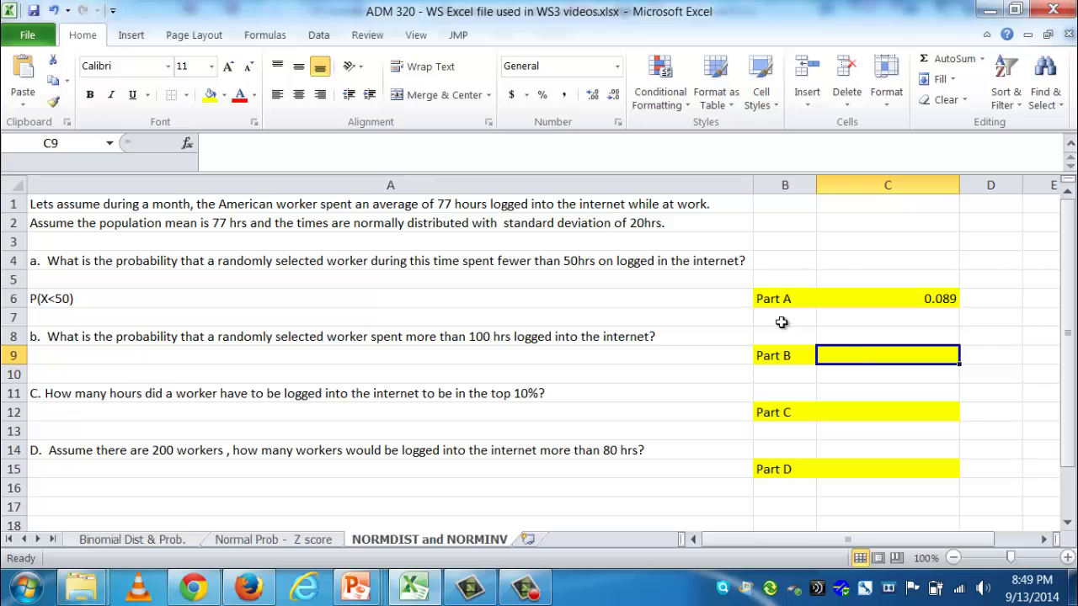
left_click(524, 360)
type("P(x")
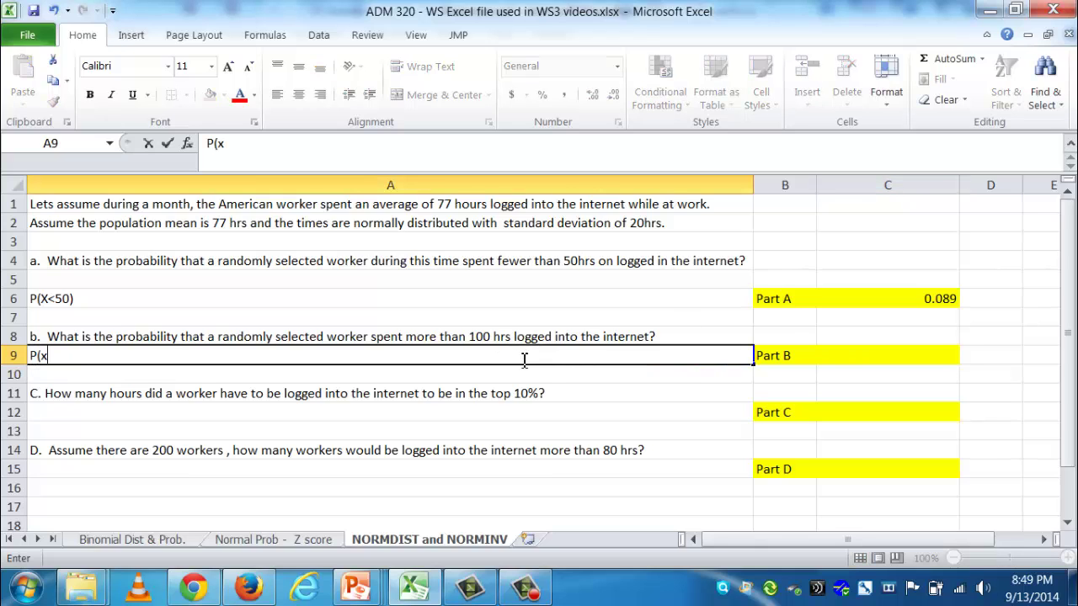
key("BackSpace")
type("X>100)")
key("Return")
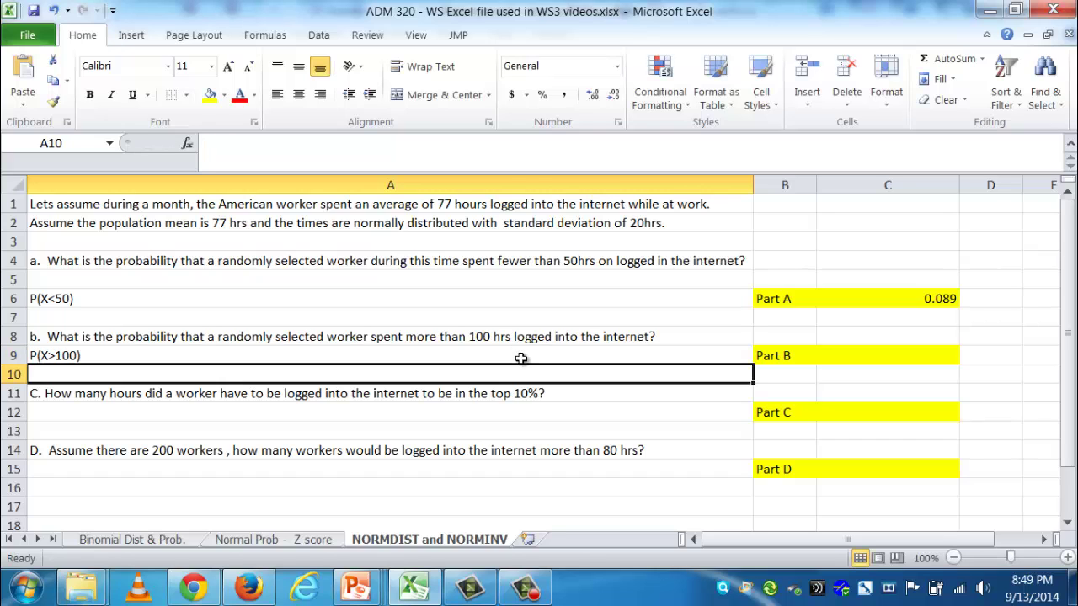
Step: Enter the complement expression =1-P(X<100) in cell A10 below the Part B notation
left_click(521, 359)
key("Return")
type("=1-P(")
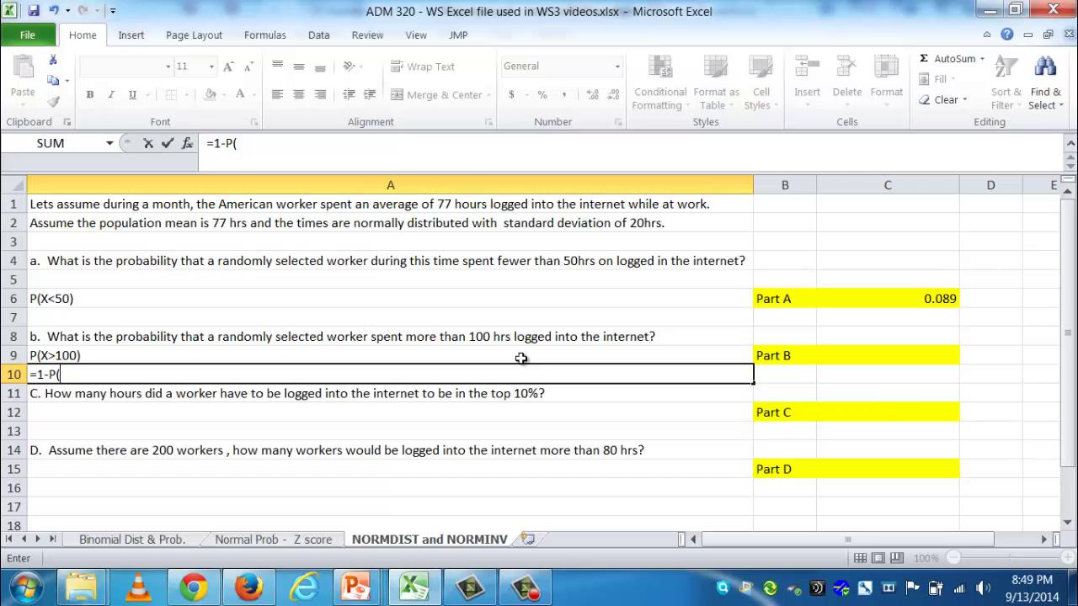
type("X<100)")
key("Return")
key("Up")
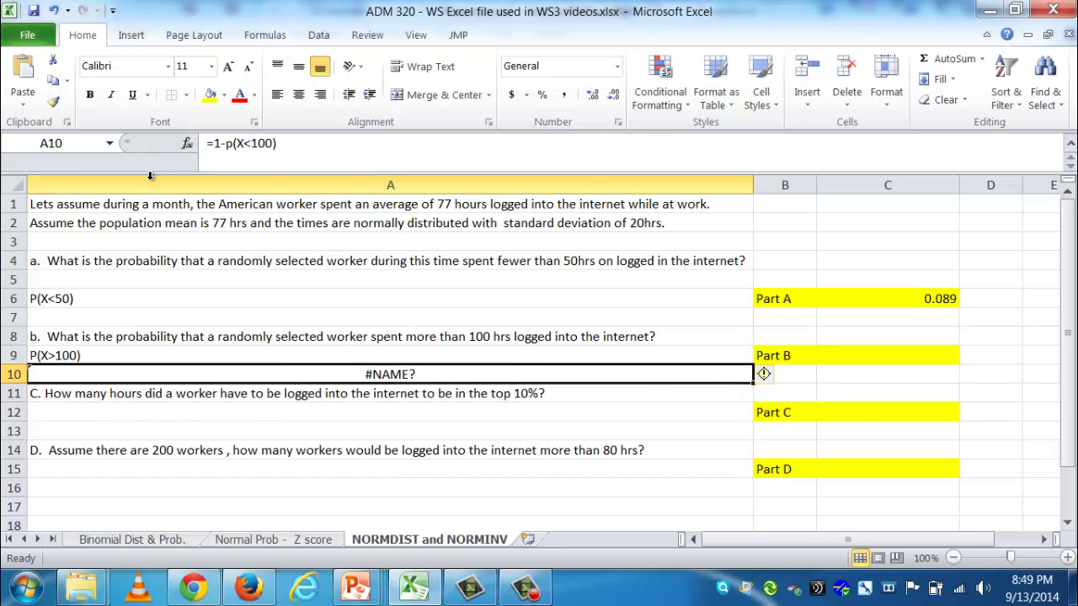
Step: Remove the leading equals sign from the expression in A10 and select Part B's answer cell C9
left_click(209, 143)
key("Delete")
key("Return")
key("Up")
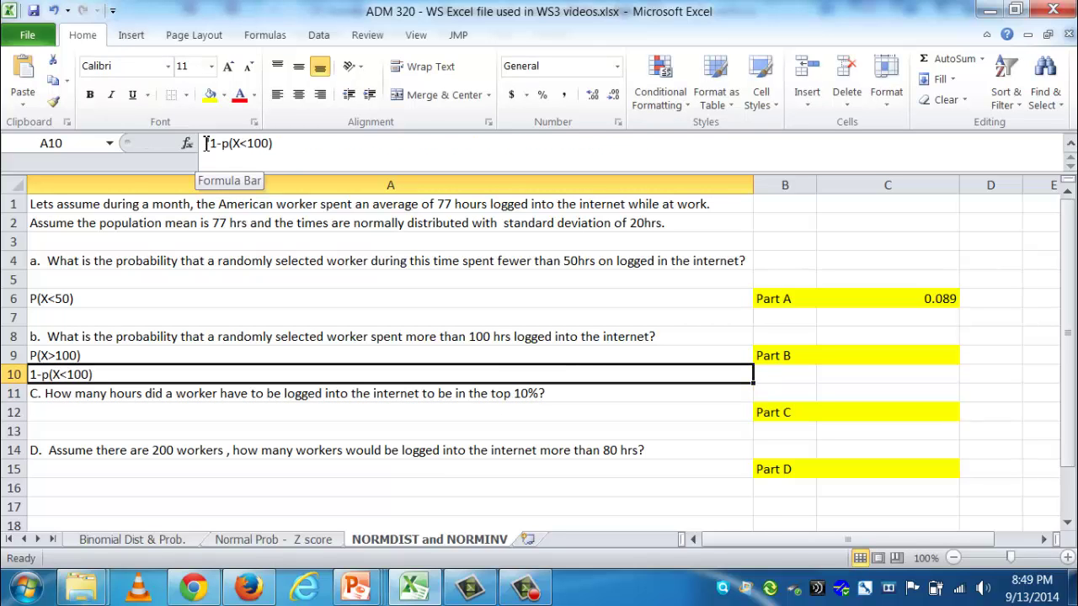
key("Up")
key("Right")
key("Right")
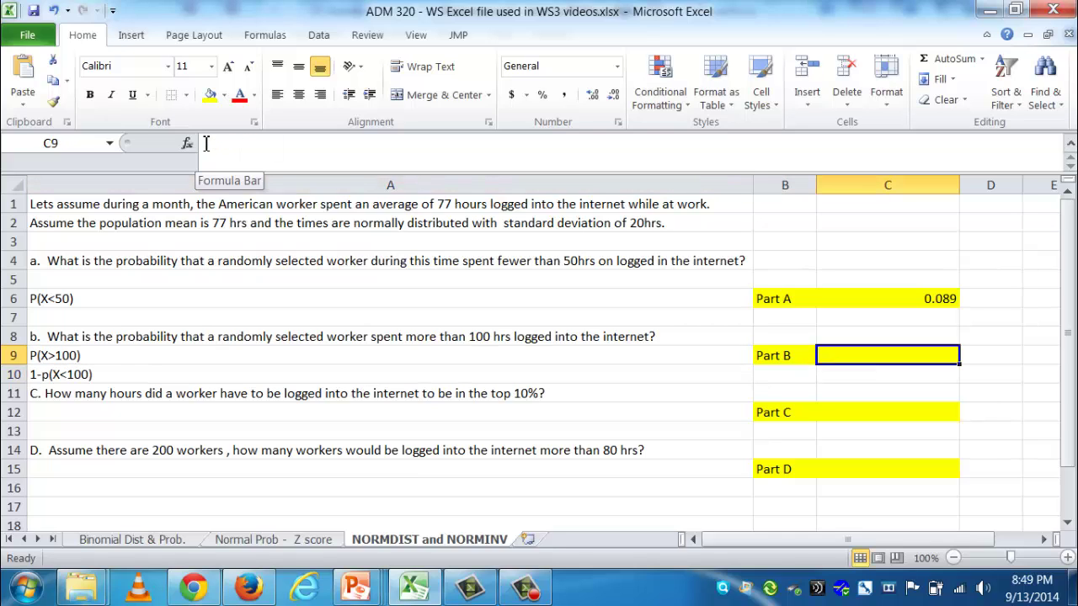
Step: Calculate Part B in C9 as 1-NORM.DIST with X 100, mean 77, standard deviation 20 and cumulative TRUE
type("=")
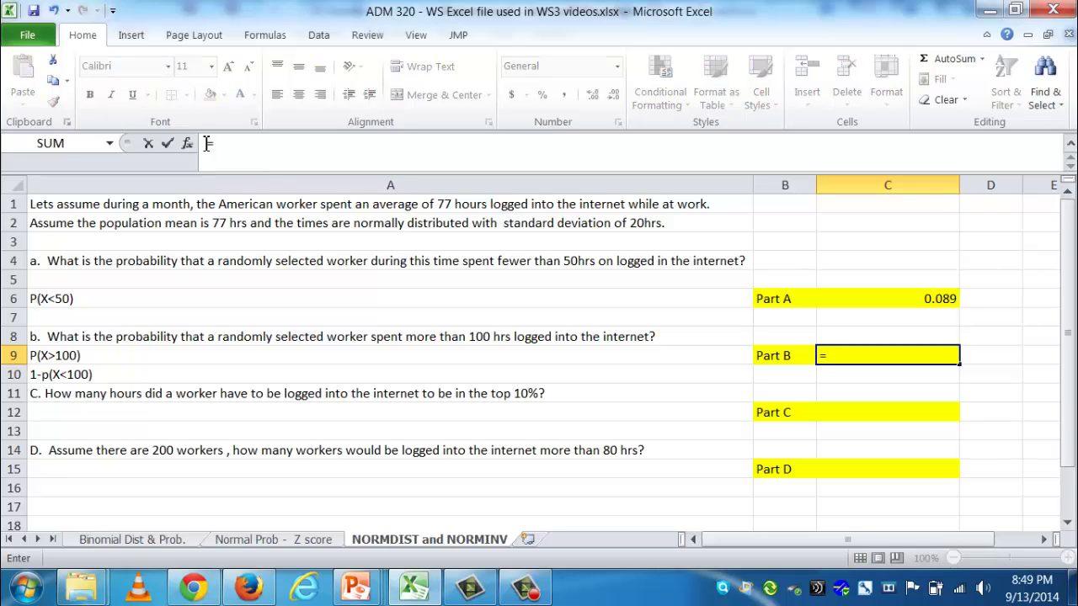
type("1-norm")
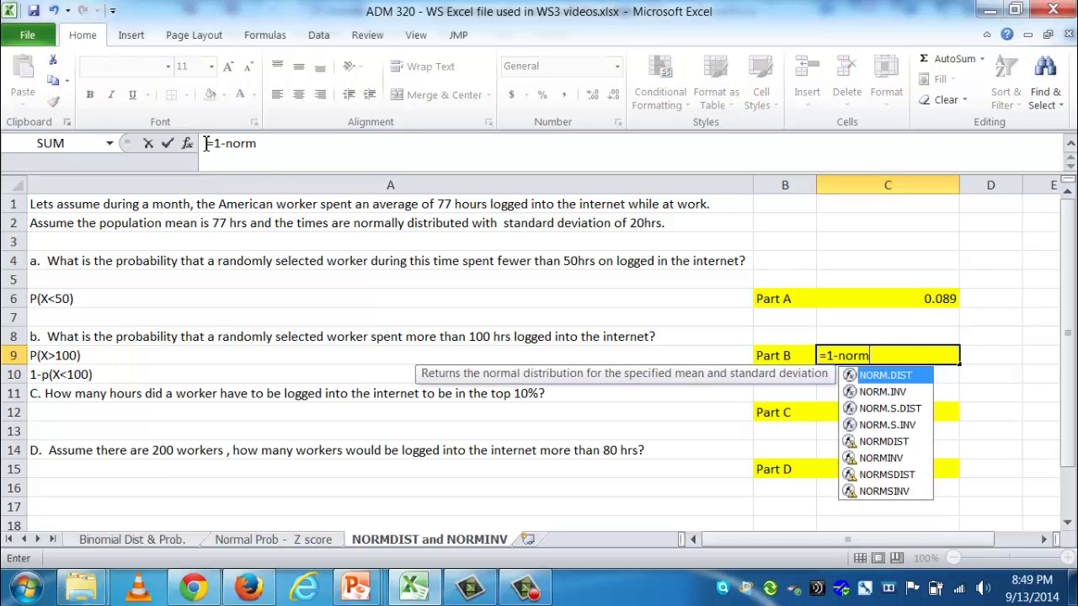
type(".dist(")
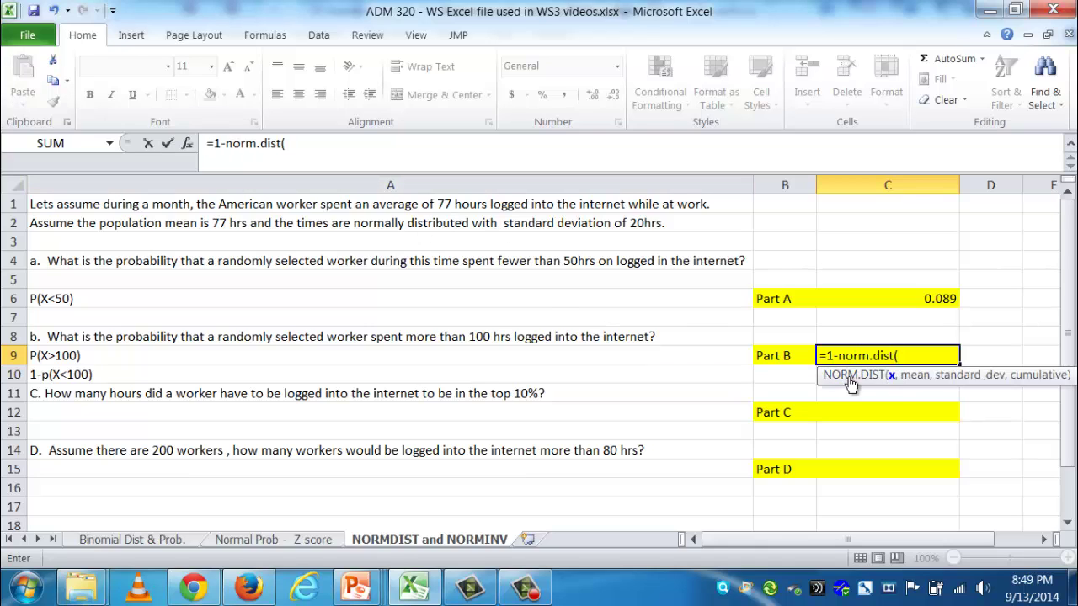
left_click(187, 143)
type("100")
left_click(650, 330)
type("77")
left_click(634, 355)
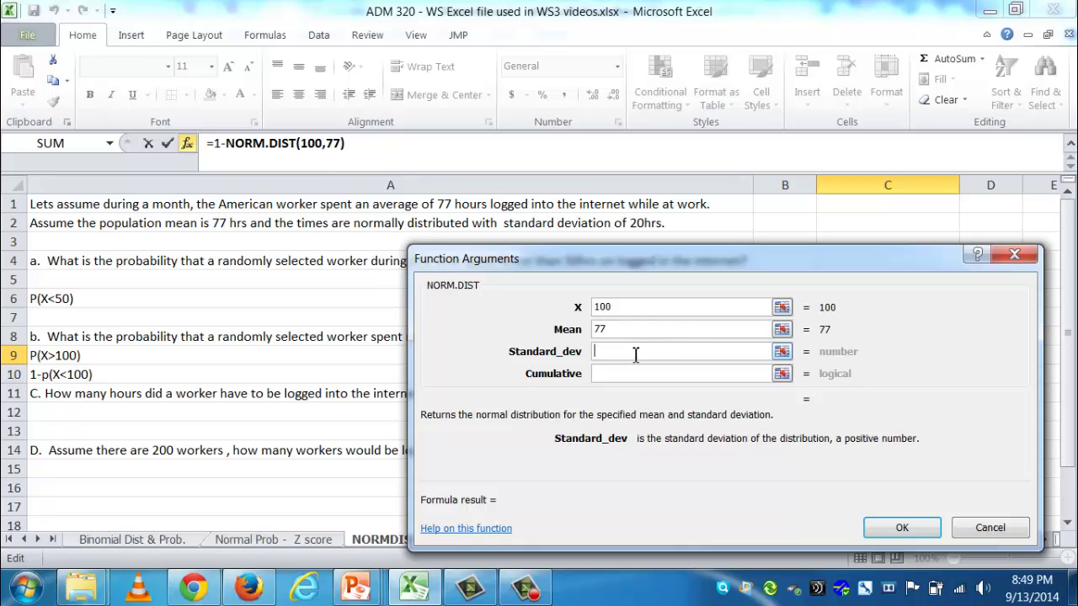
type("20")
left_click(626, 374)
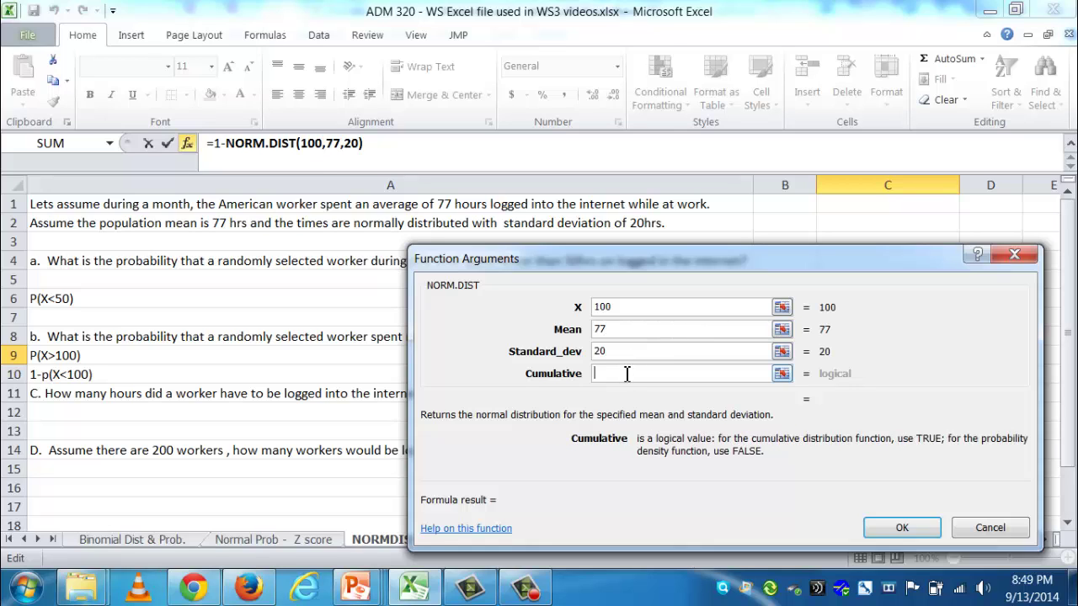
type("true")
key("Return")
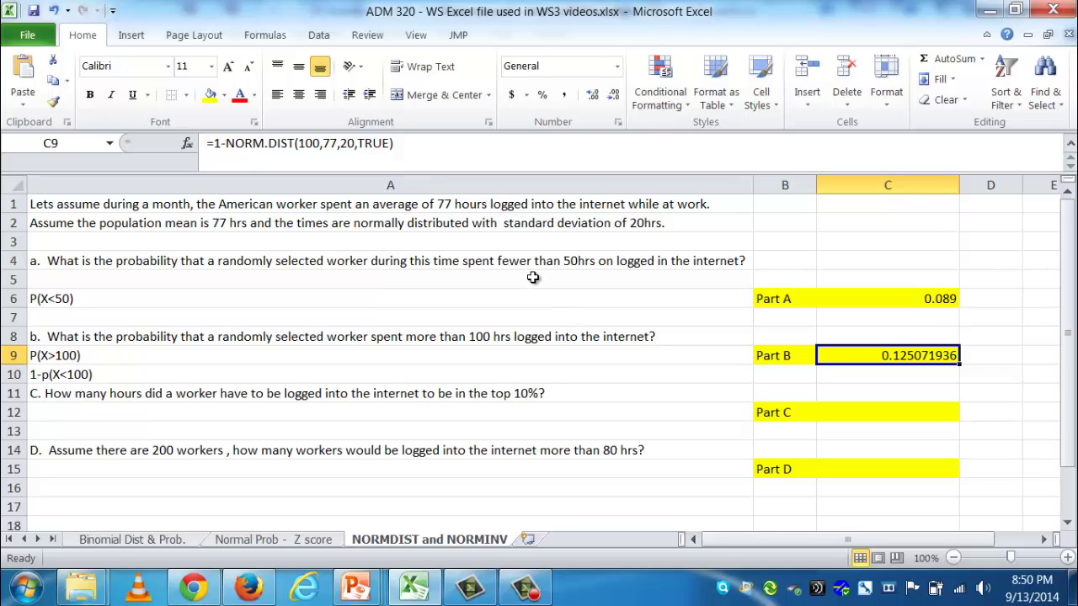
Step: Reduce the Part B result in C9 to three decimal places
left_click(614, 96)
left_click(614, 96)
left_click(614, 96)
left_click(614, 96)
left_click(614, 96)
left_click(614, 96)
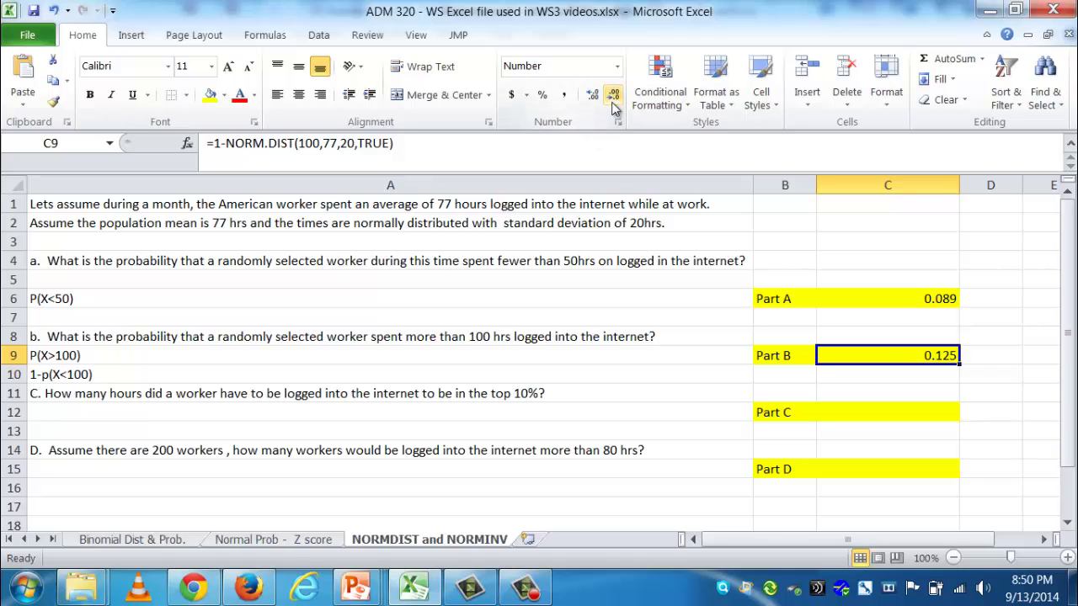
Step: Extend question C in A11 with "of the highest times" after "top 10%", keeping the question mark at the end
left_click(869, 413)
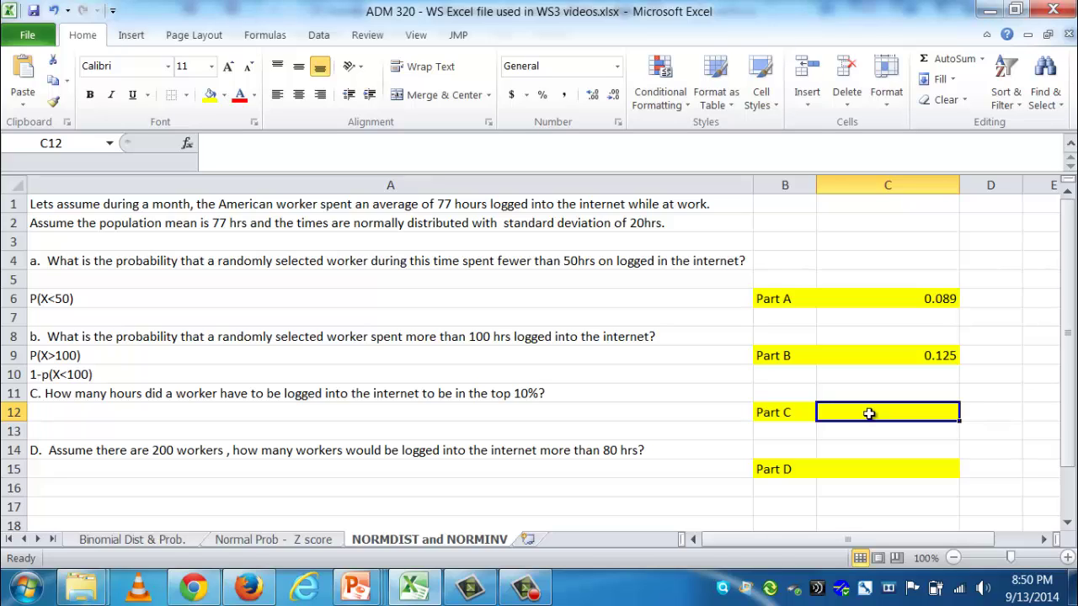
left_click(454, 394)
left_click(718, 143)
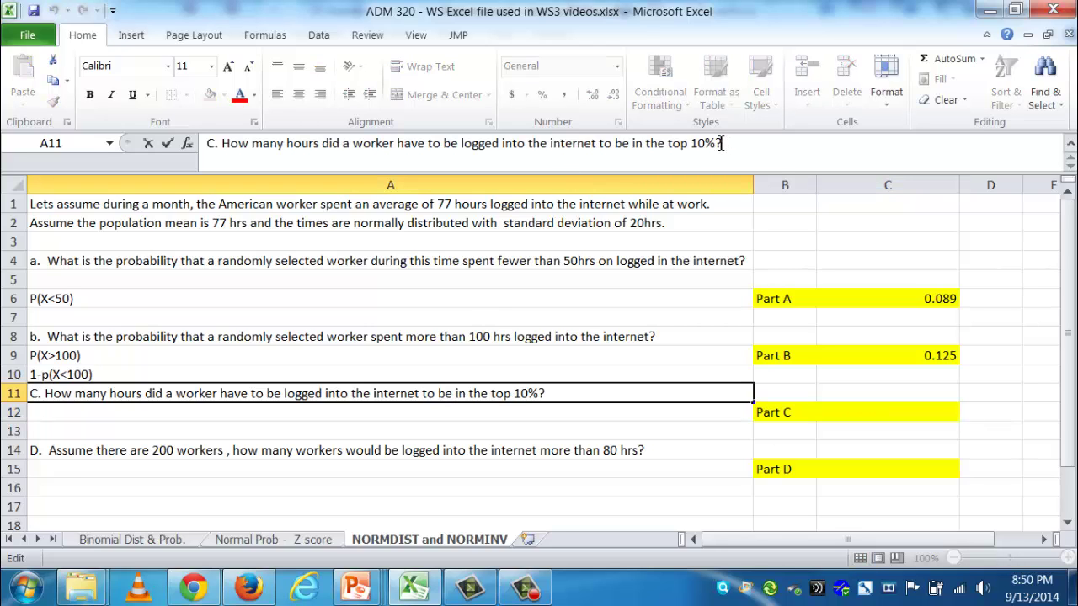
type("of the hig")
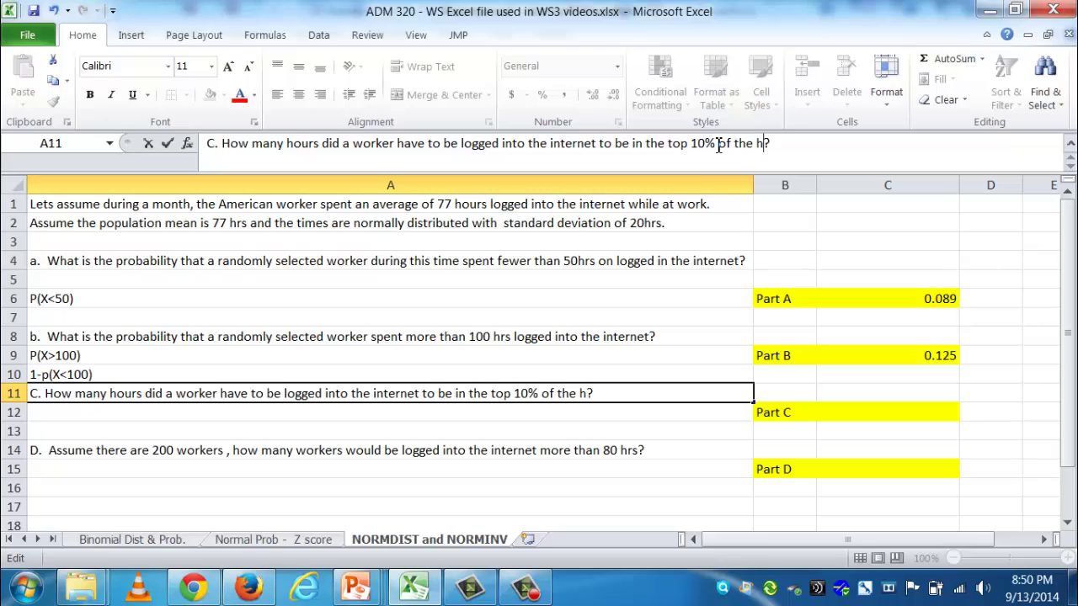
type("hest")
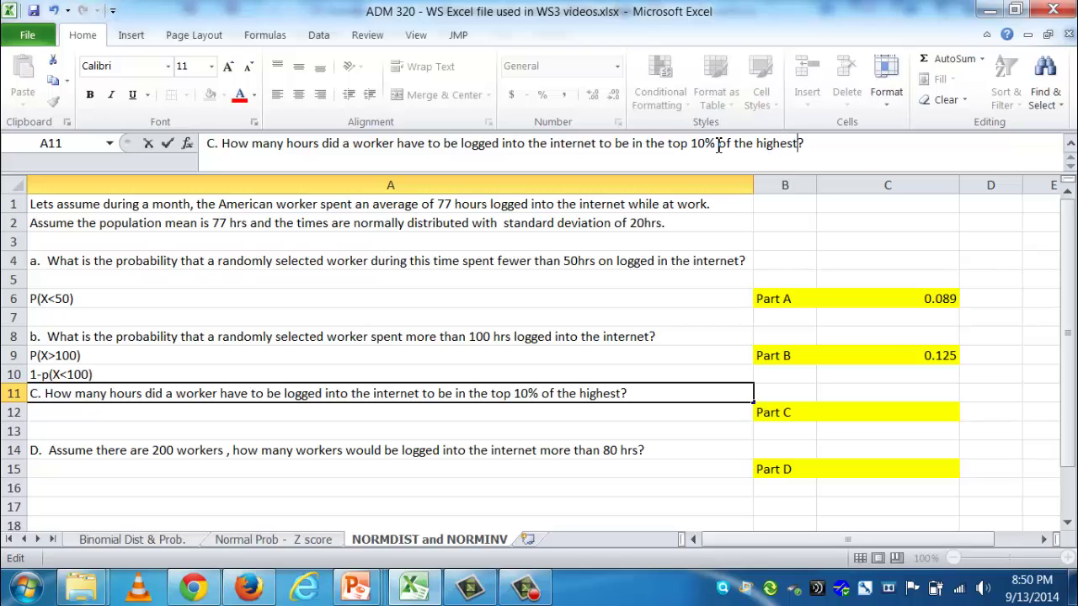
type(" times")
key("Return")
Step: Enter the note "Find X when area to the right of it is .10" in A12 and fill the cell yellow
key("Right")
key("Right")
key("Down")
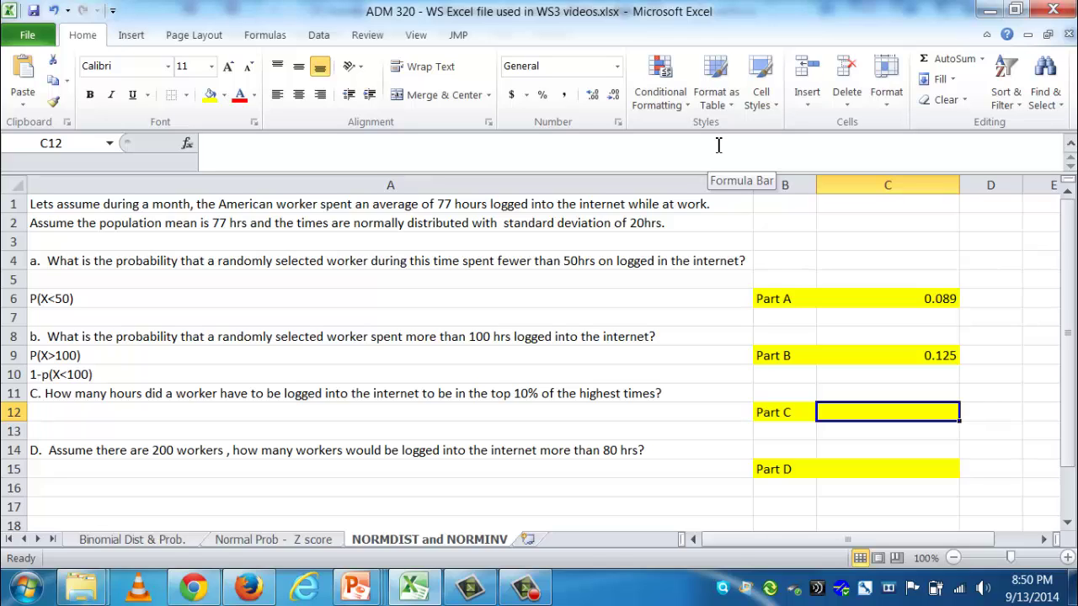
key("Down")
key("Left")
key("Left")
key("Up")
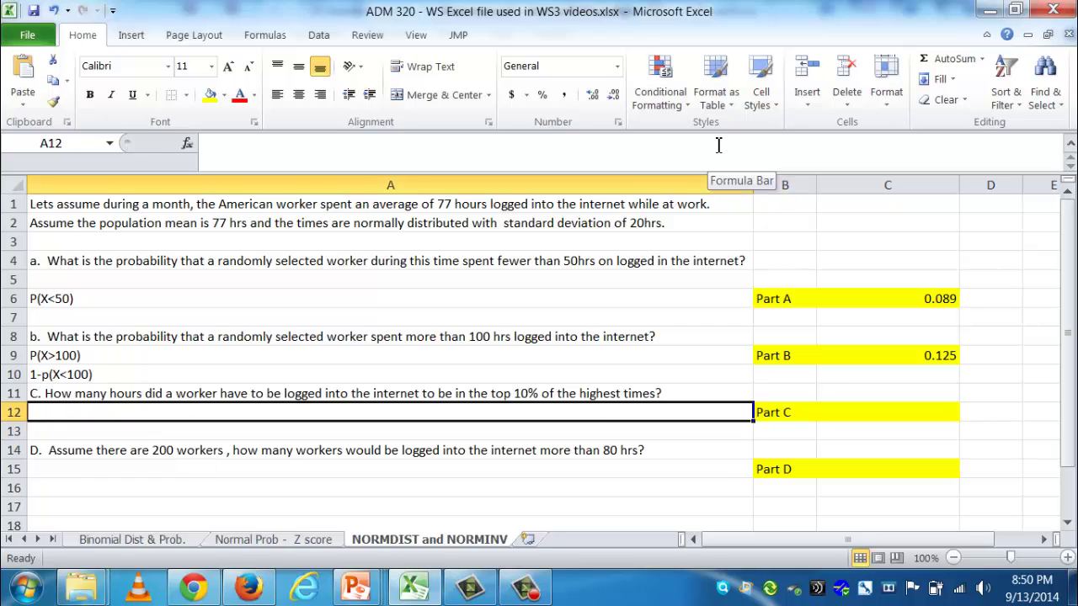
type("Find X when")
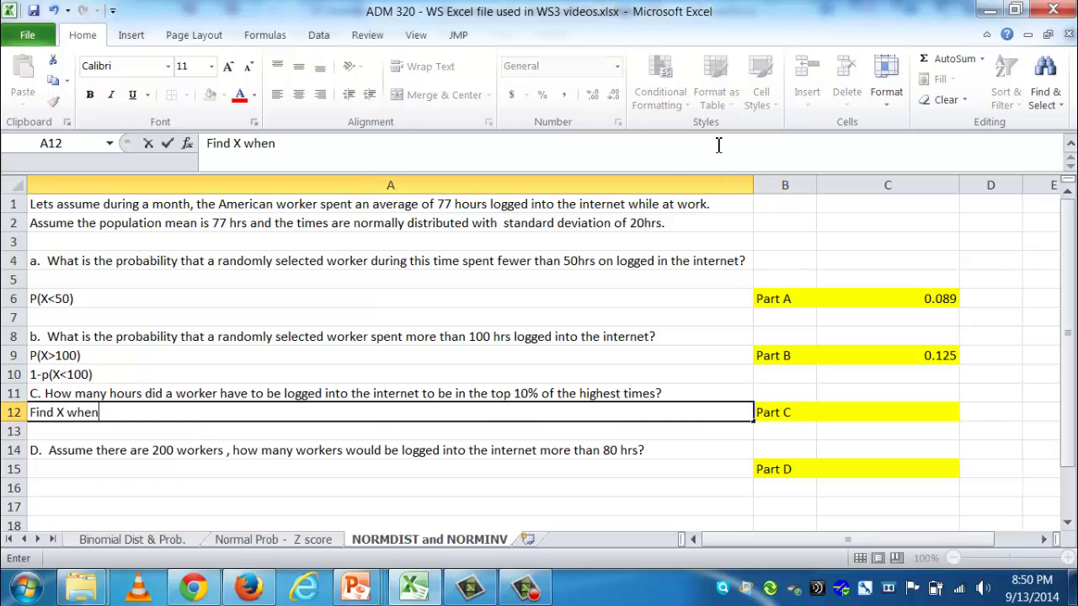
type(" area to the")
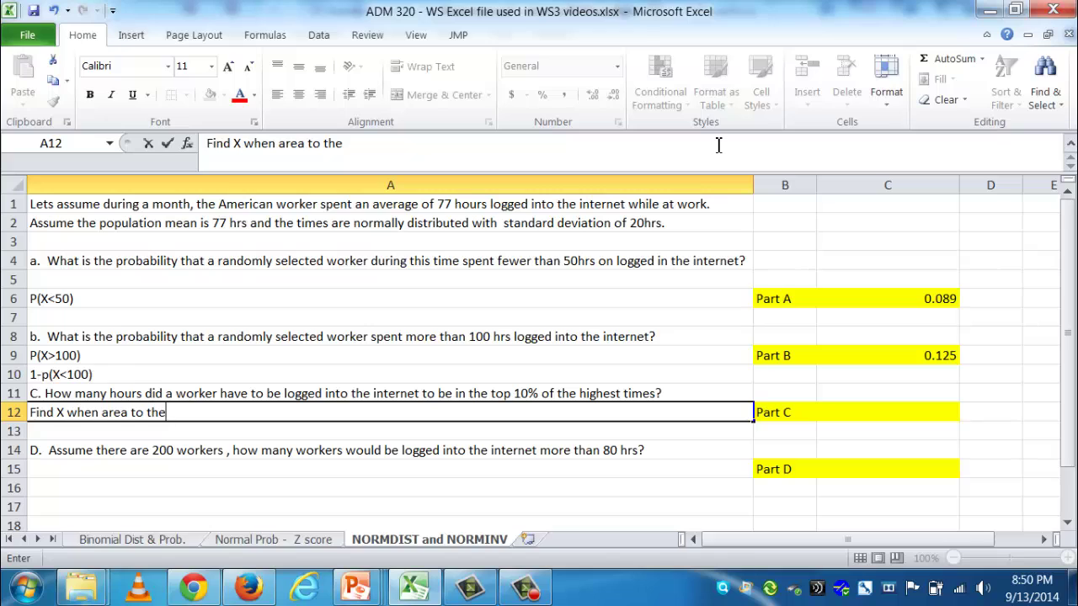
type(" right of it is .10")
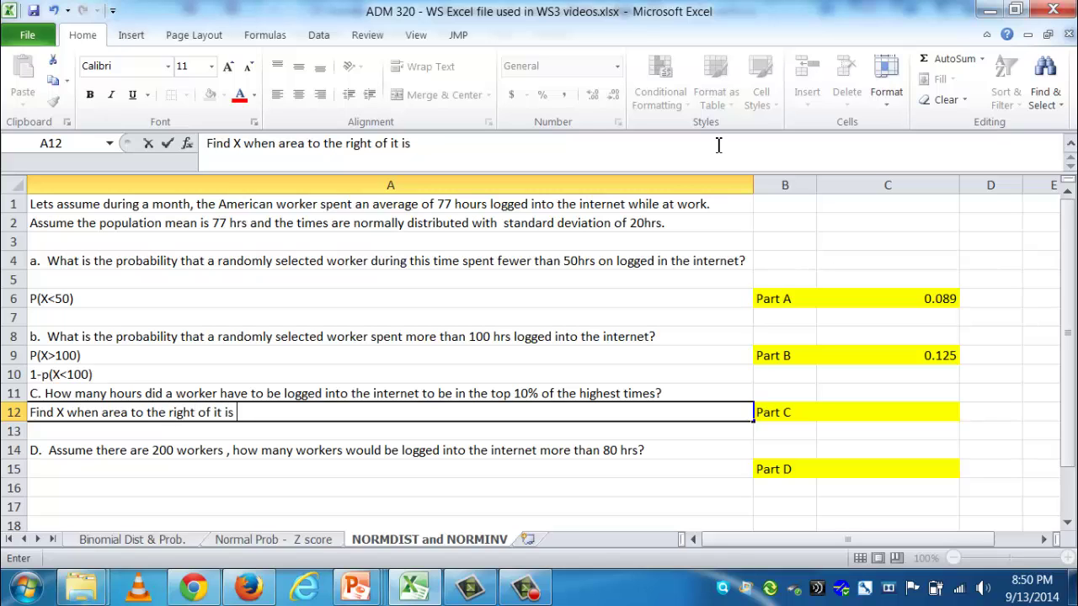
key("Return")
key("Up")
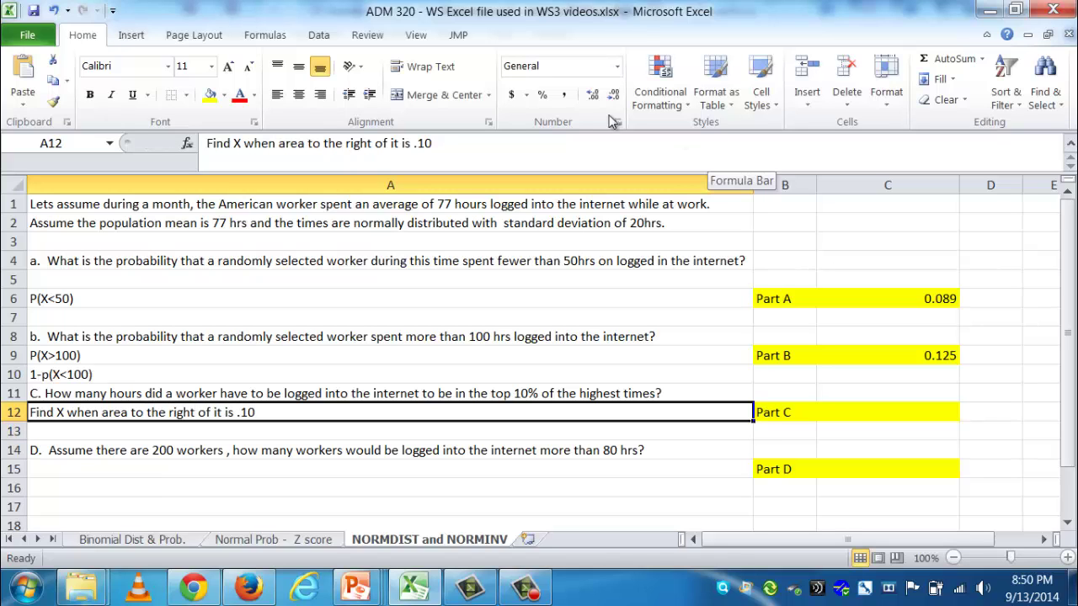
left_click(209, 93)
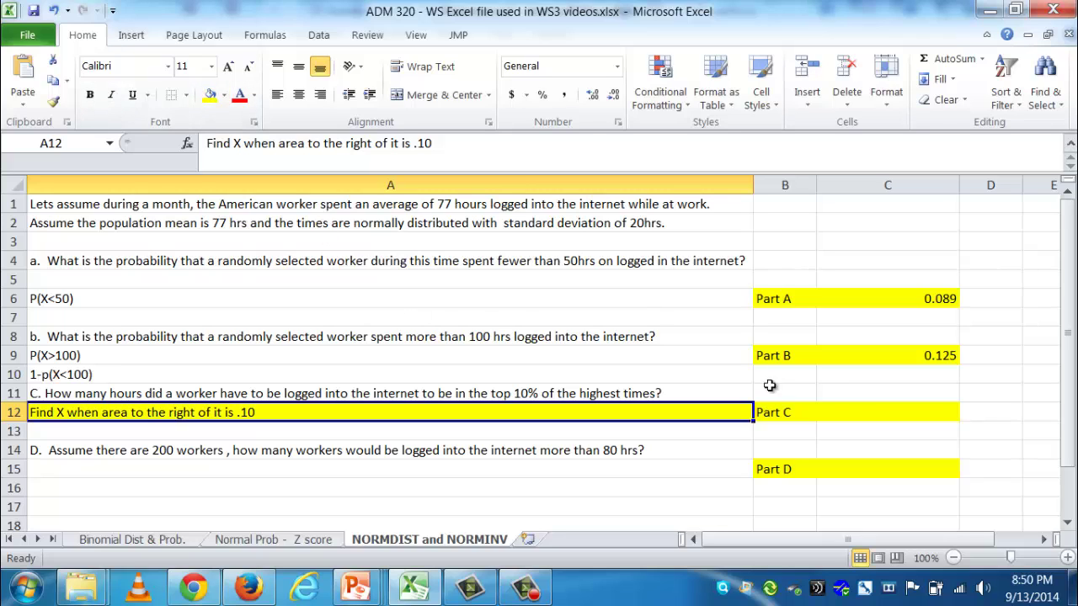
Step: Calculate Part C in C12 using NORM.INV with probability 1-.10, mean 77 and standard deviation 20
left_click(855, 412)
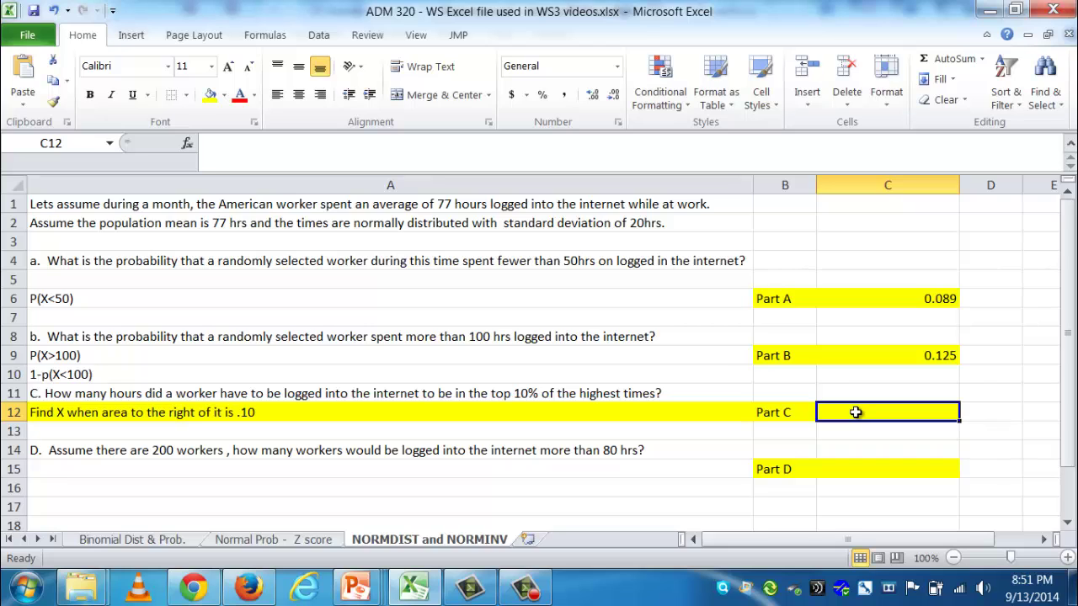
type("=norm")
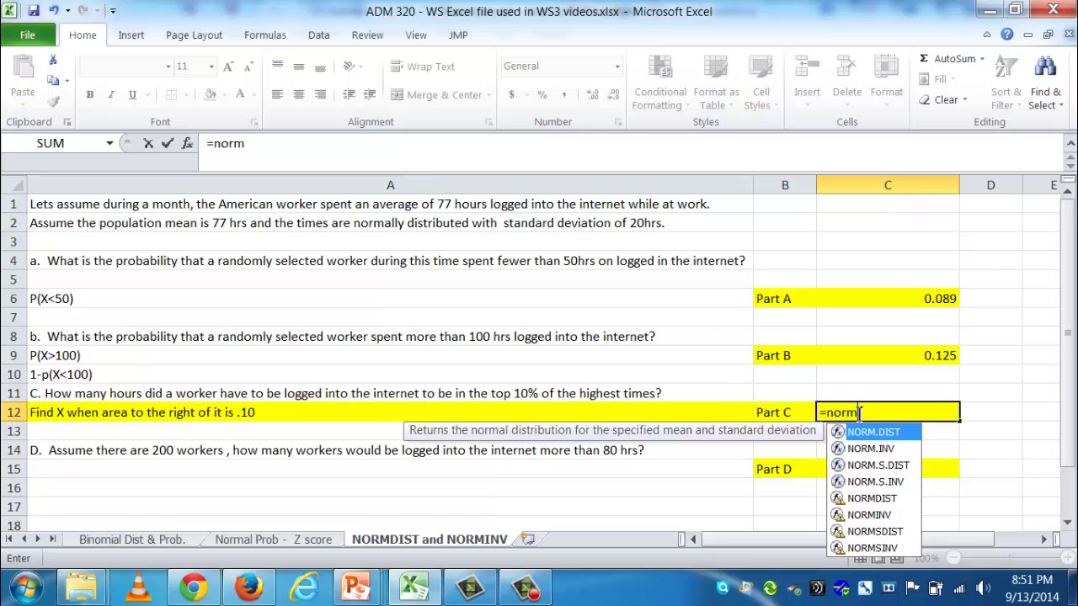
type(".inv(")
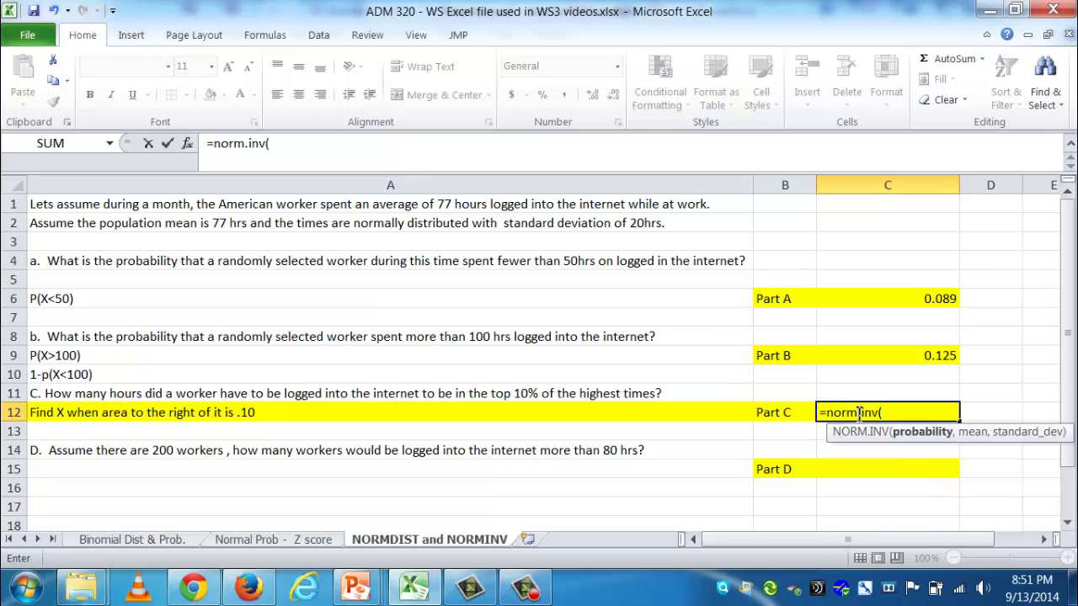
left_click(187, 143)
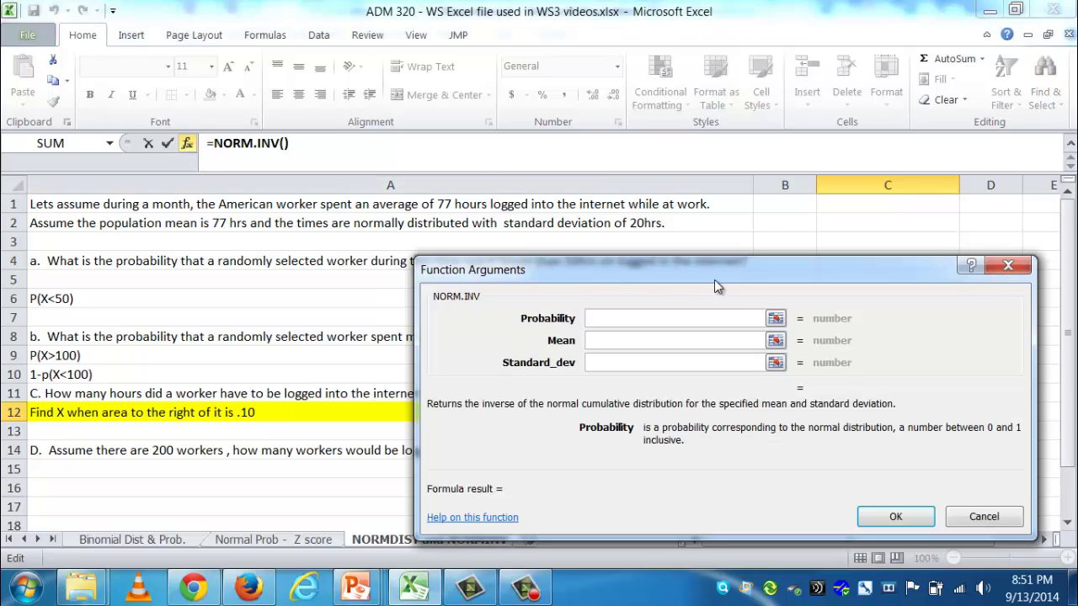
left_click_drag(725, 273, 801, 233)
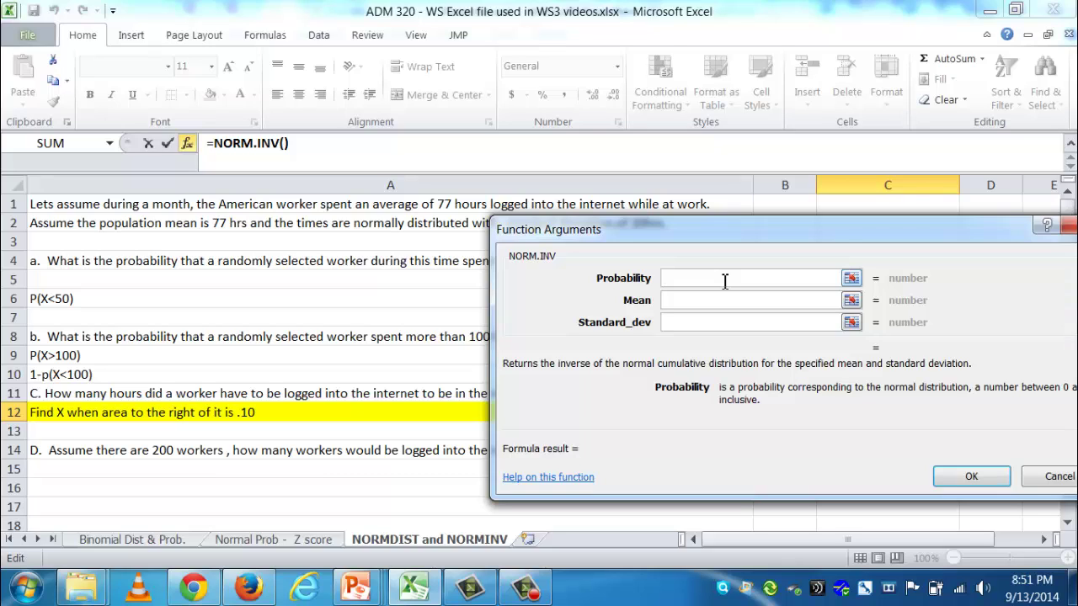
type("1-.10")
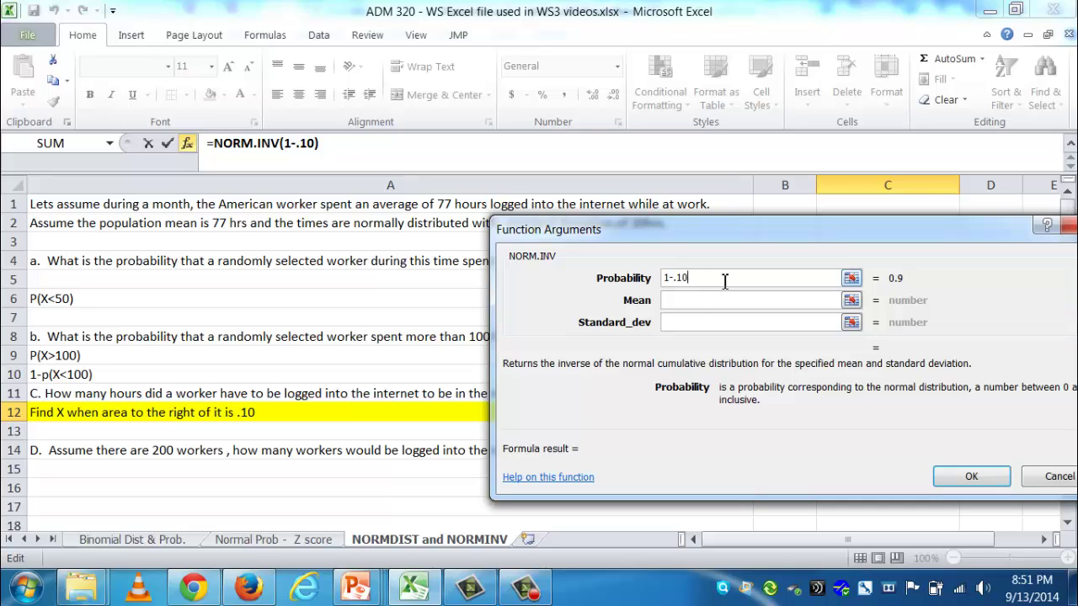
left_click(695, 301)
type("77")
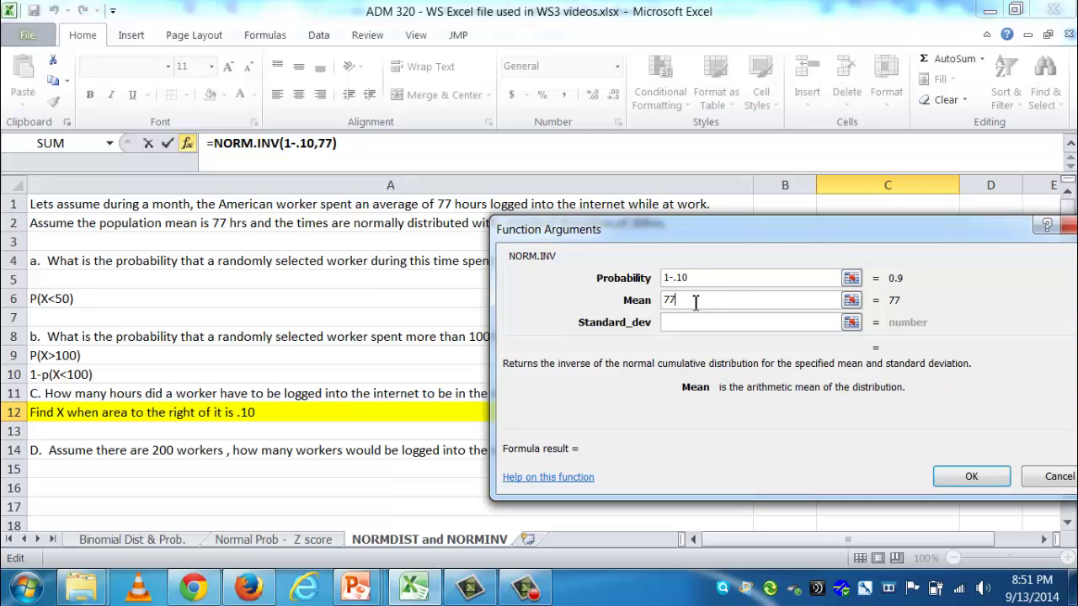
left_click(684, 328)
type("20")
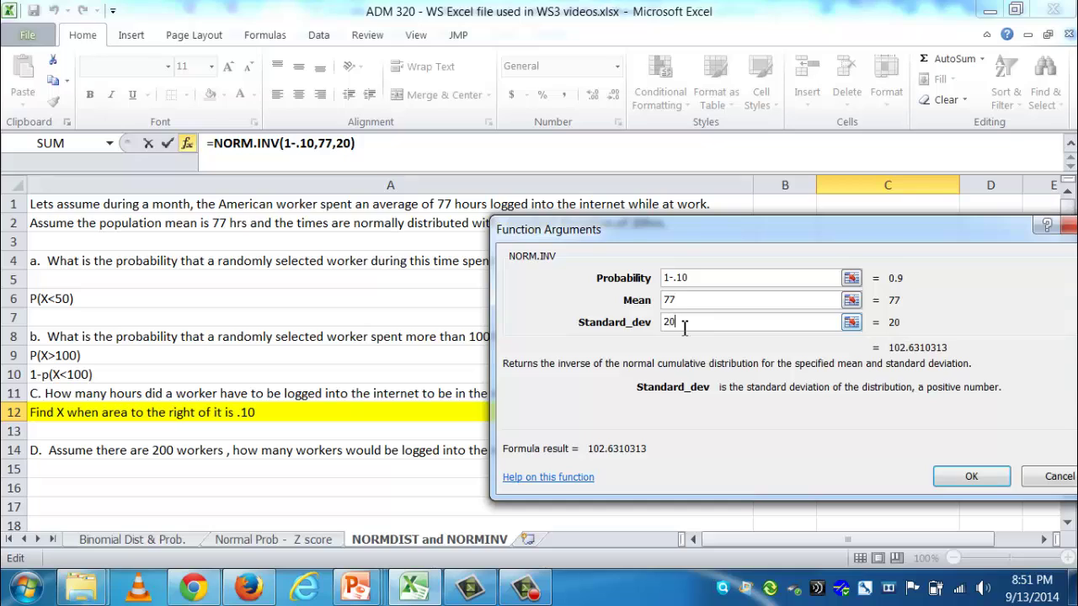
key("Return")
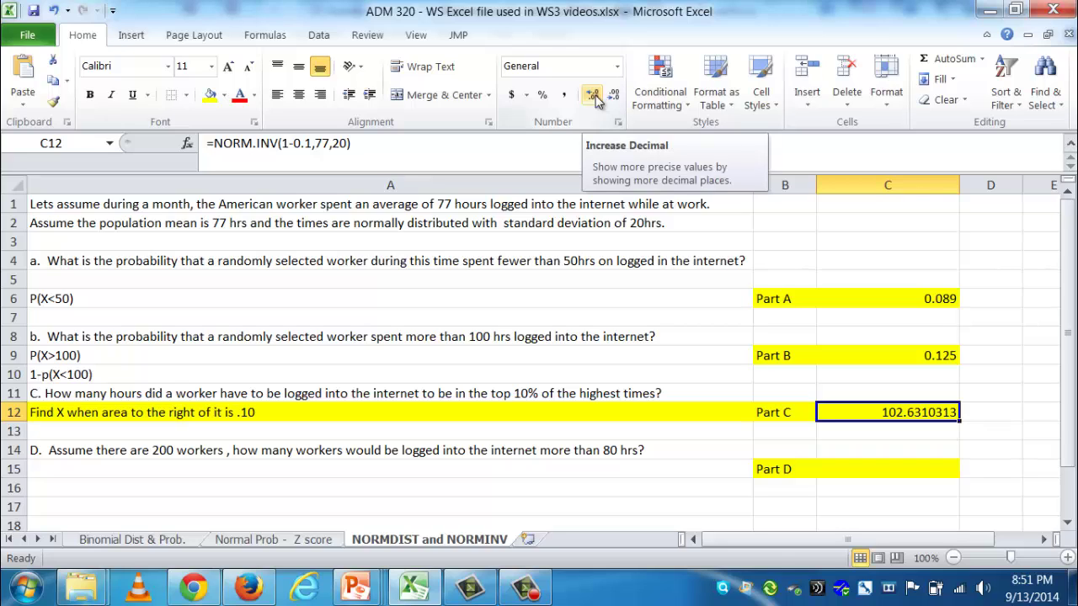
Step: Reduce the Part C result in C12 to one decimal place
left_click(614, 95)
left_click(613, 95)
left_click(614, 95)
left_click(615, 96)
left_click(615, 96)
left_click(615, 96)
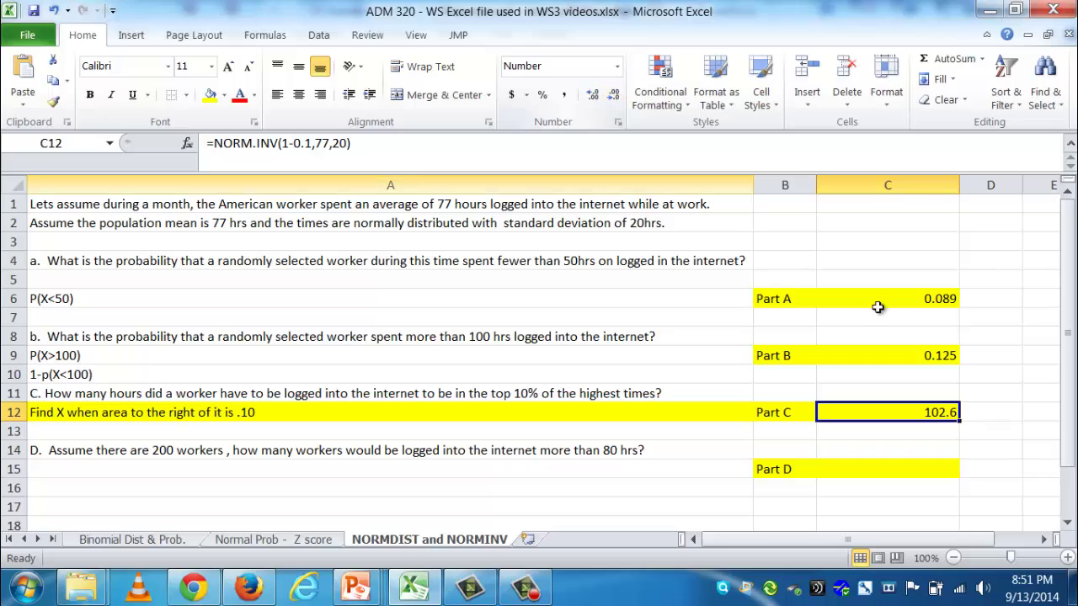
Step: Enter the unit "hrs" in D12 beside the Part C result and fill that cell yellow
left_click(996, 412)
type("hrs")
key("Return")
left_click(997, 413)
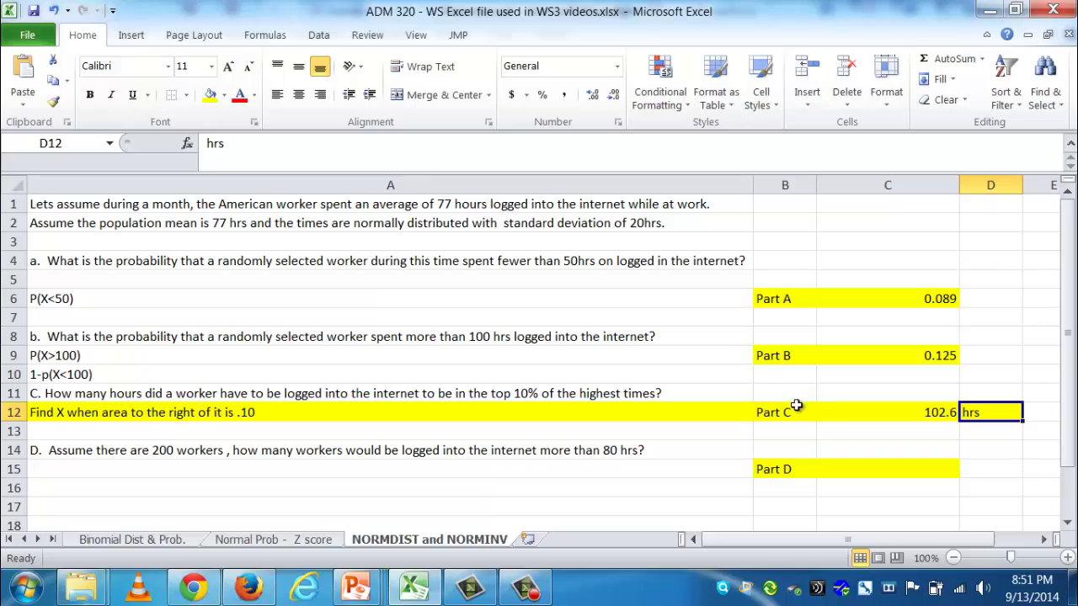
left_click(842, 411)
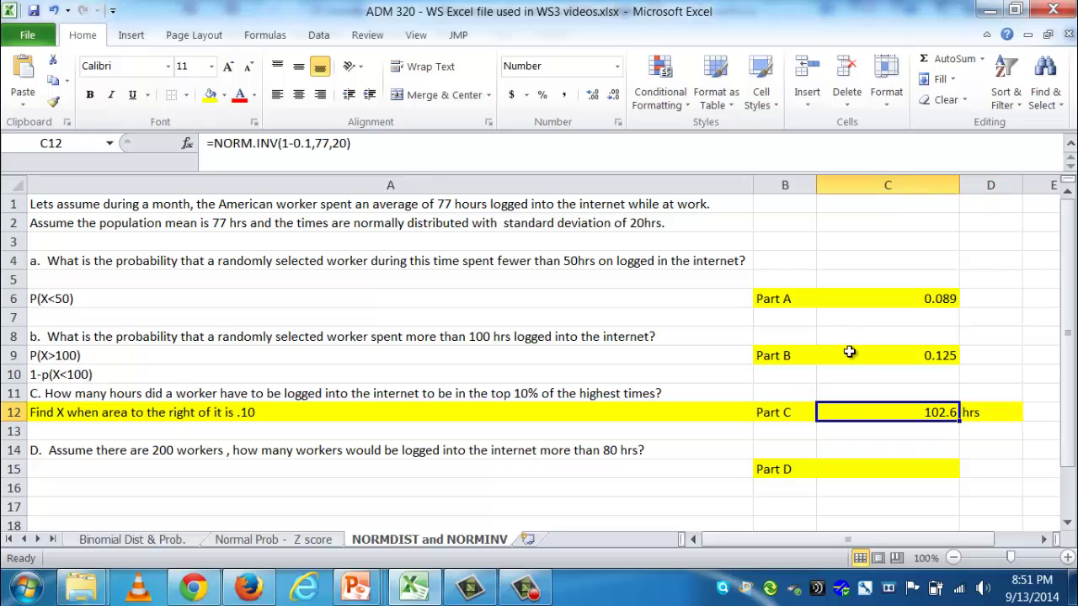
left_click(849, 352)
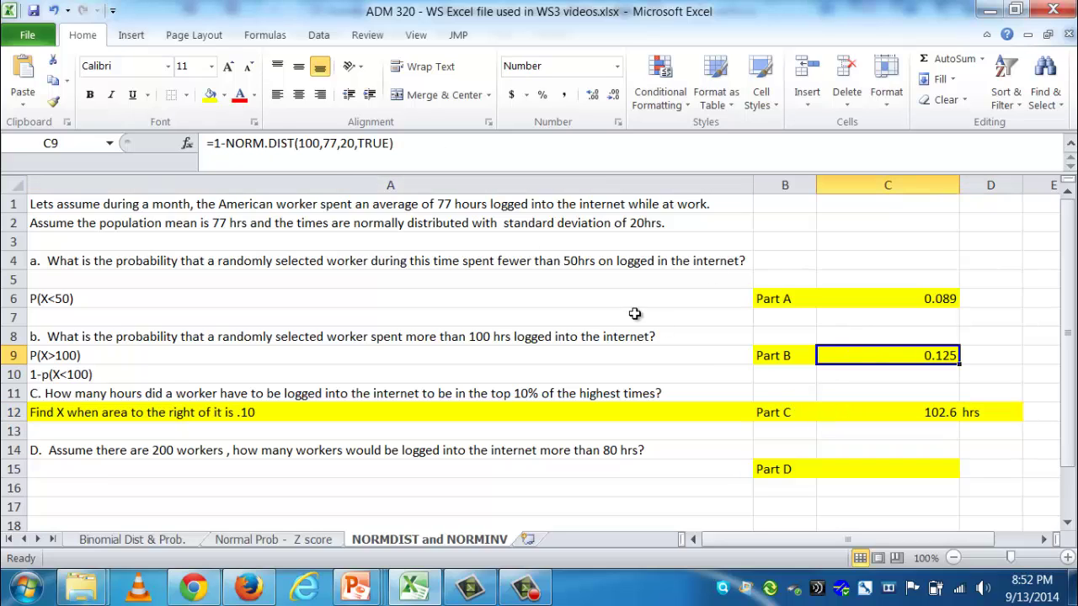
left_click(871, 412)
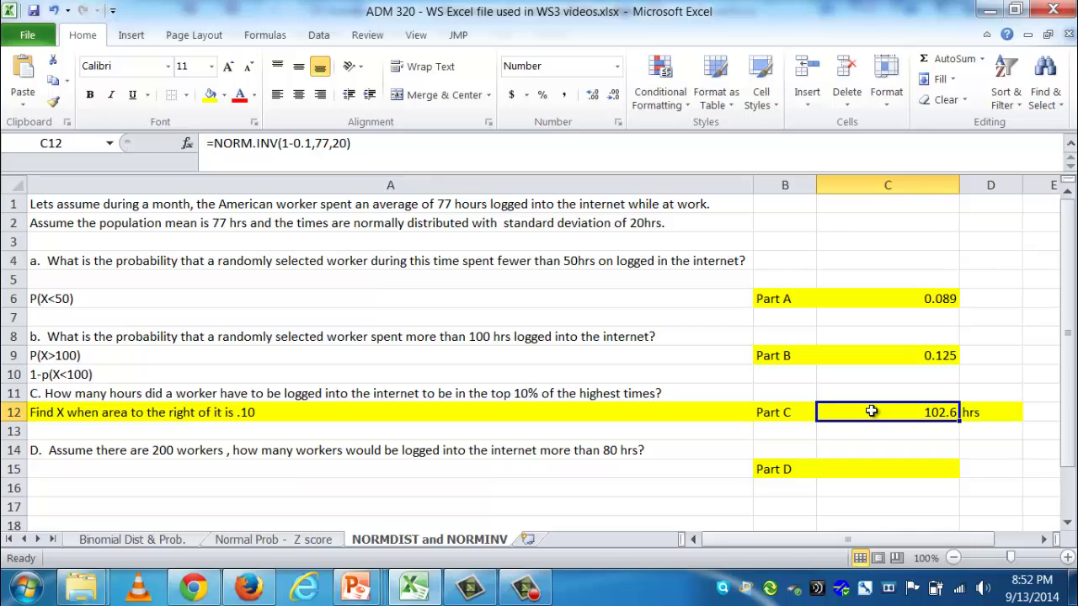
Step: Enter the probability notation P(X>80) in B16 beneath the Part D label and select the adjacent cell C16
key("Down")
key("Down")
key("Down")
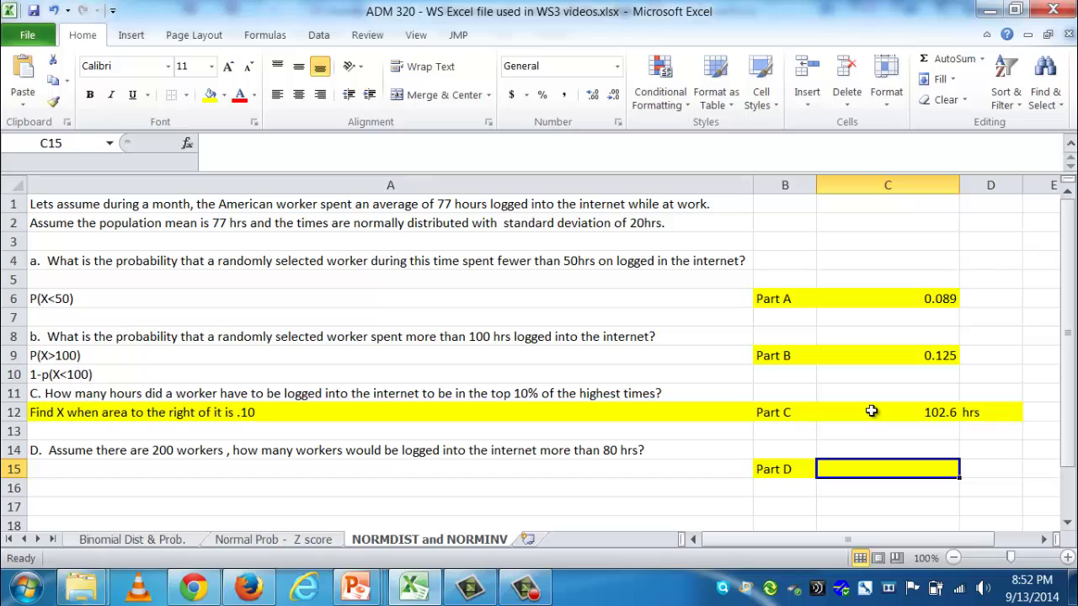
key("Down")
key("Left")
type("P(")
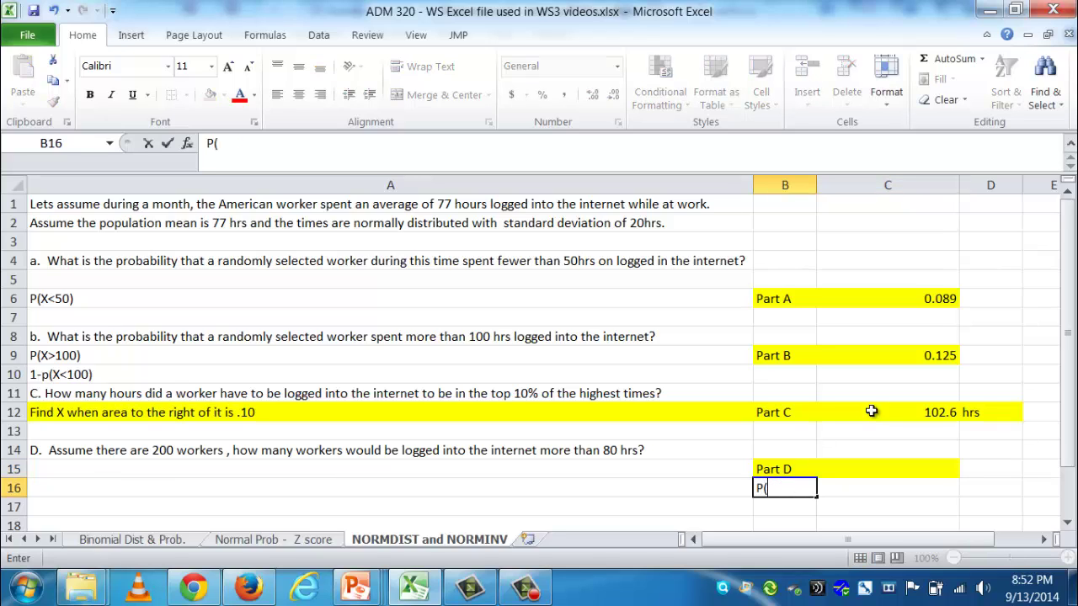
type("X>80)")
key("Return")
key("Up")
key("Right")
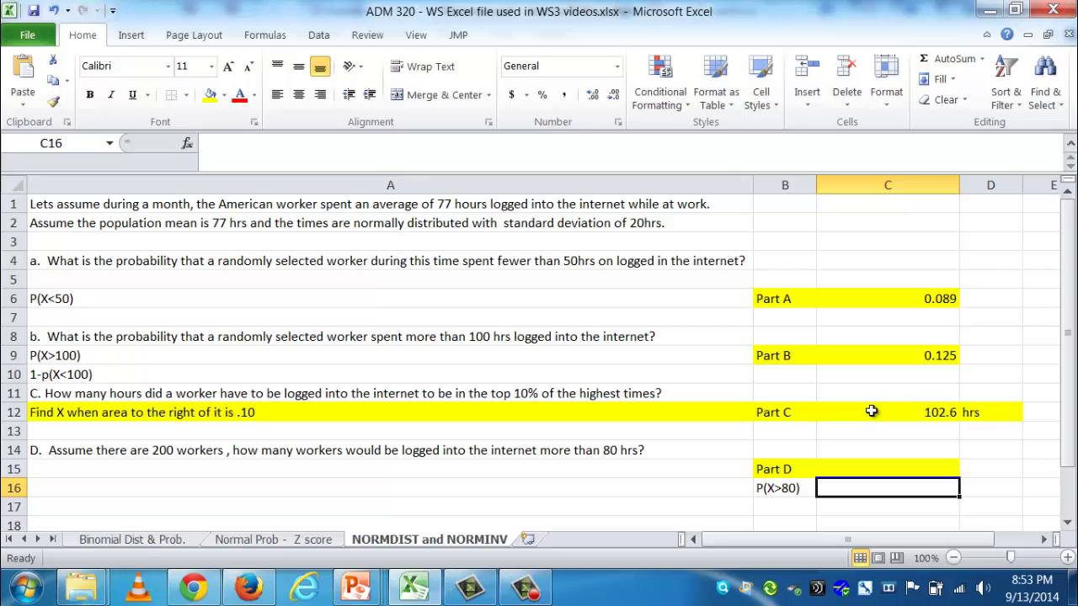
Step: Calculate P(X>80) in C16 as 1 minus NORM.DIST with X 80, mean 77, standard deviation 20 and cumulative true
type("=1")
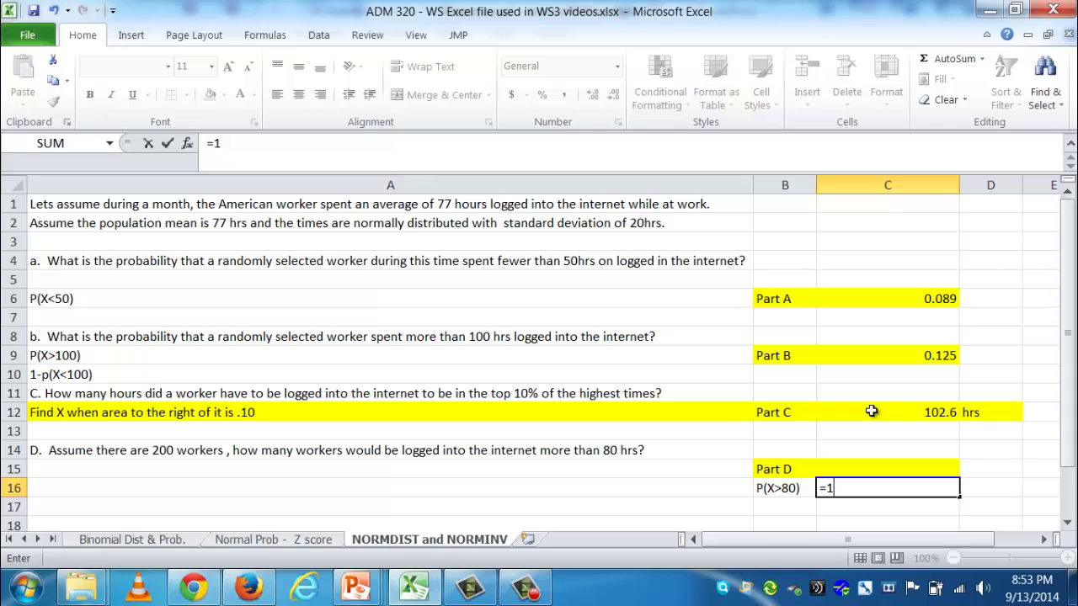
type("-norm.dist(")
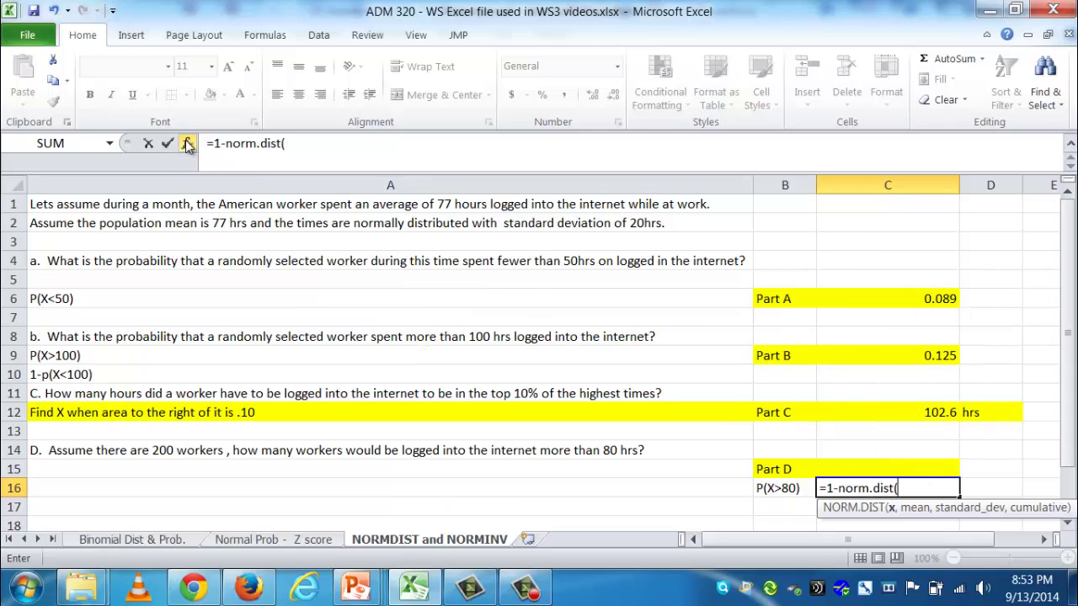
left_click(187, 143)
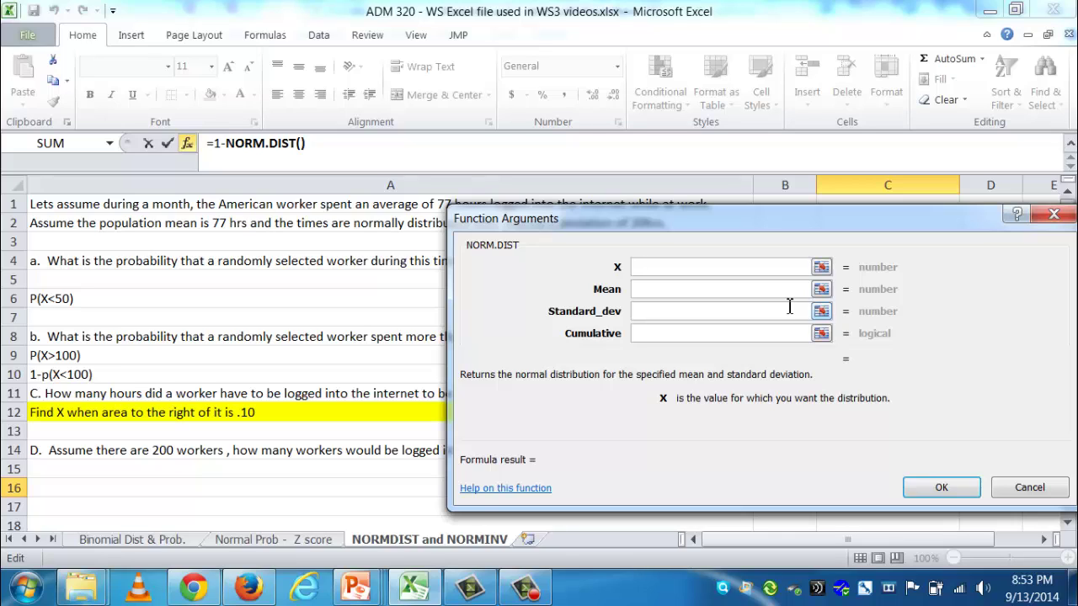
type("80")
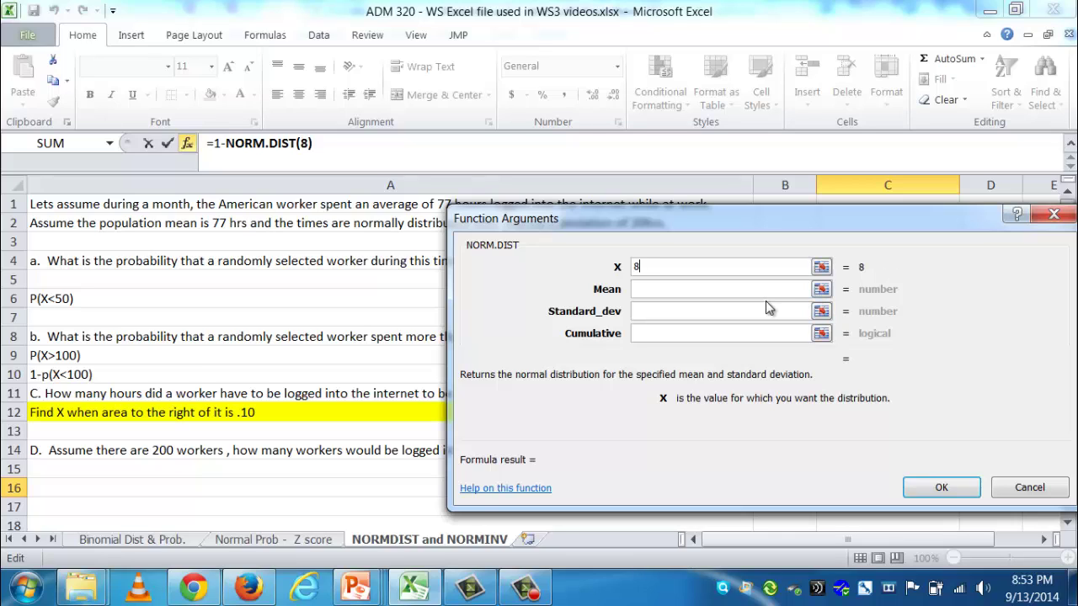
left_click(743, 290)
type("77")
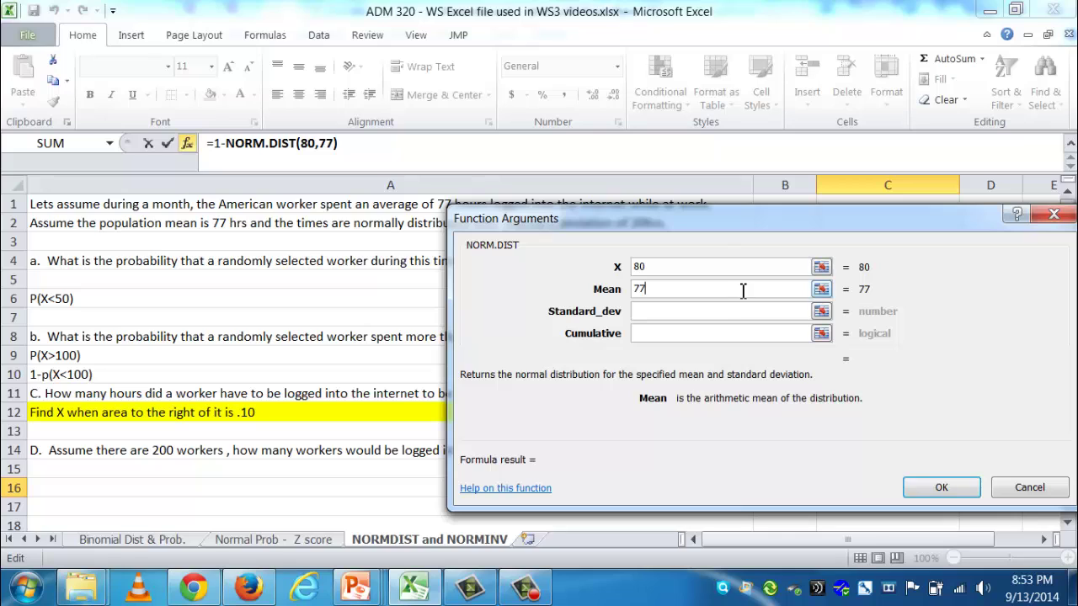
left_click(714, 311)
type("20")
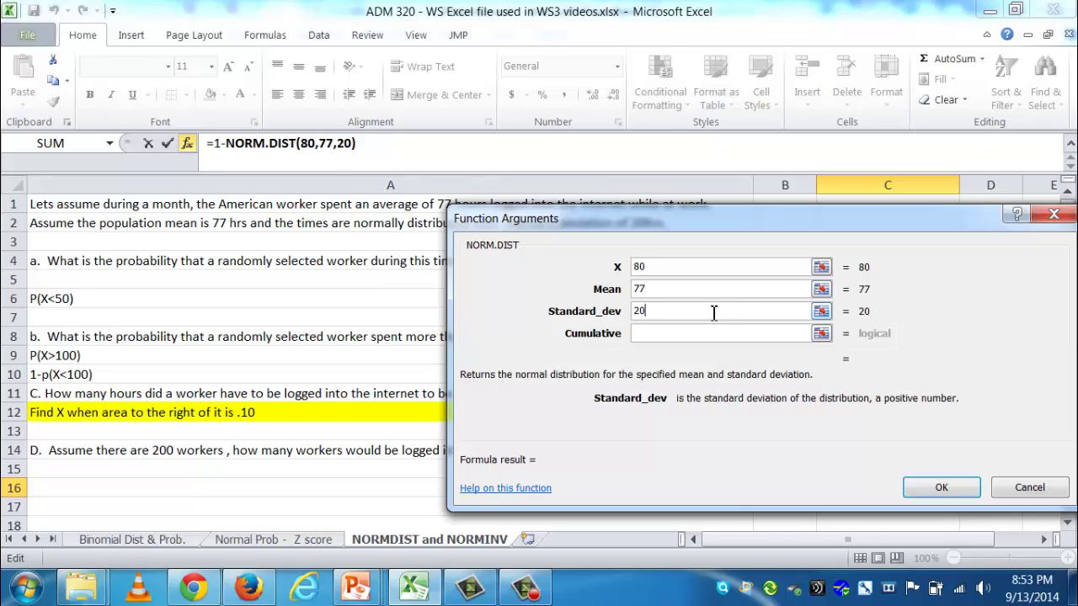
left_click(732, 338)
type("true")
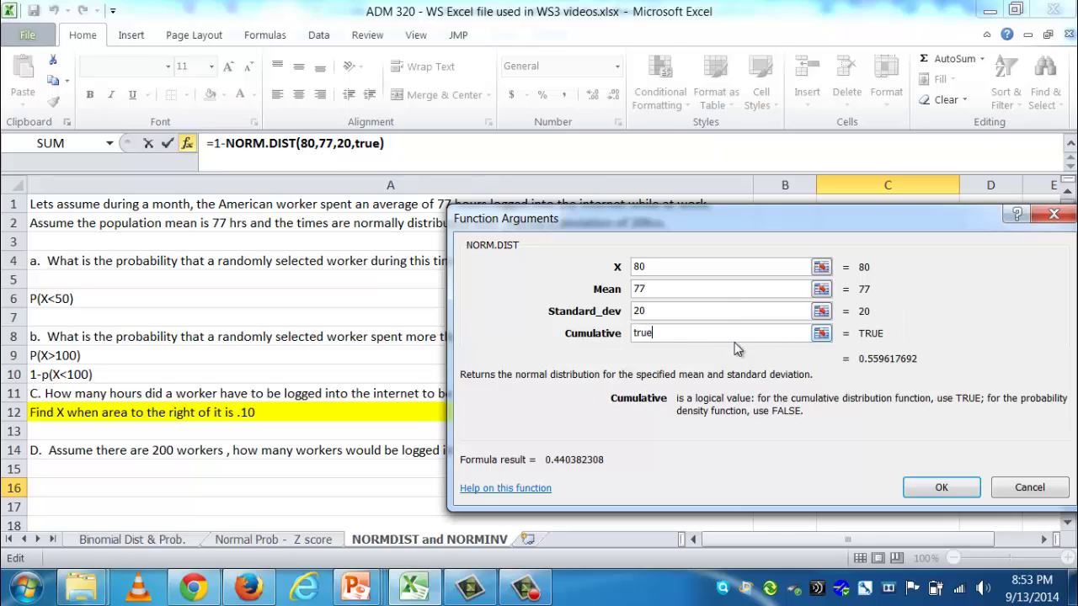
left_click(943, 489)
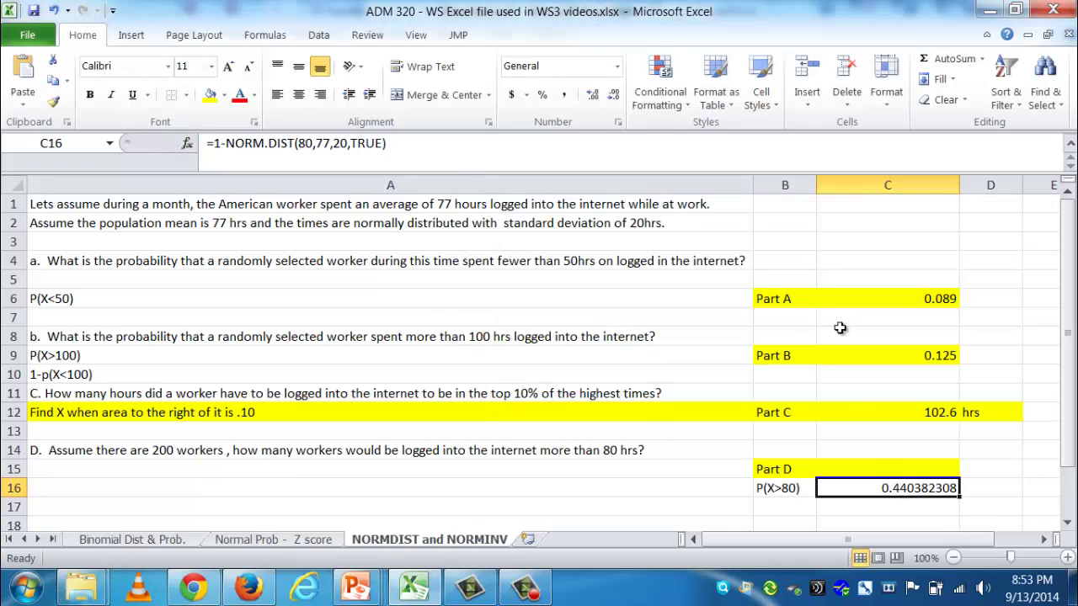
Step: Reduce the P(X>80) probability in C16 to three decimal places
left_click(614, 98)
left_click(614, 97)
left_click(613, 98)
left_click(614, 98)
left_click(614, 98)
left_click(614, 97)
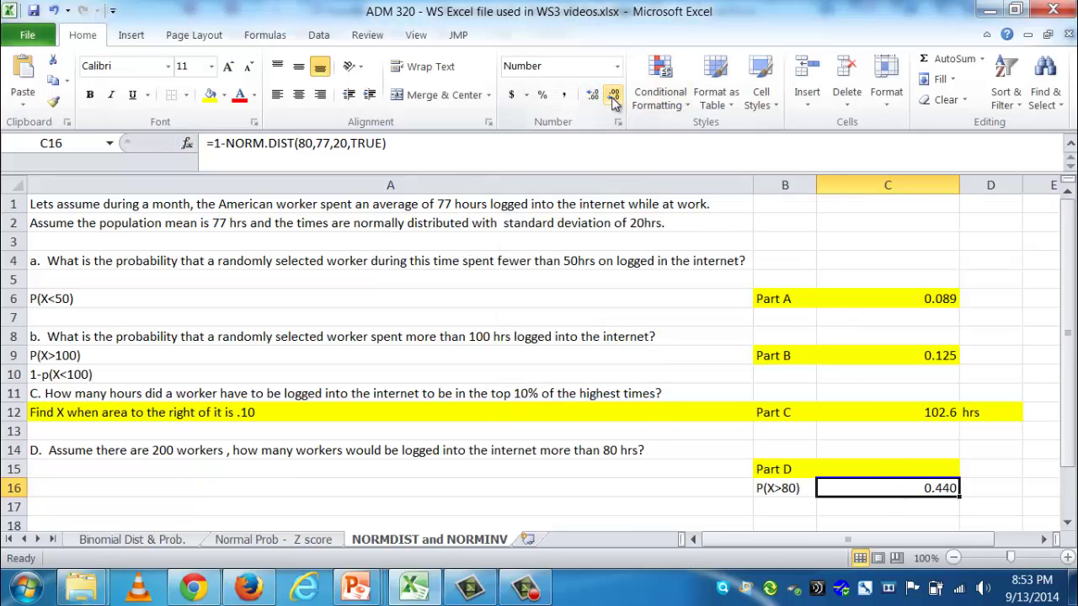
Step: Calculate the Part D worker count in C15 with the formula =200*C16
left_click(941, 466)
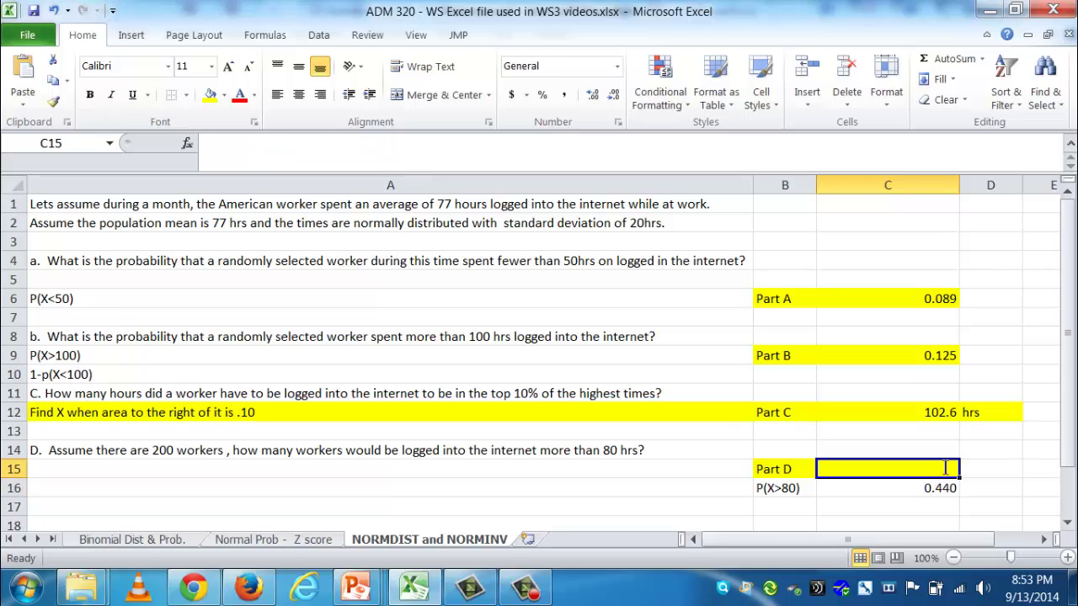
type("=200*")
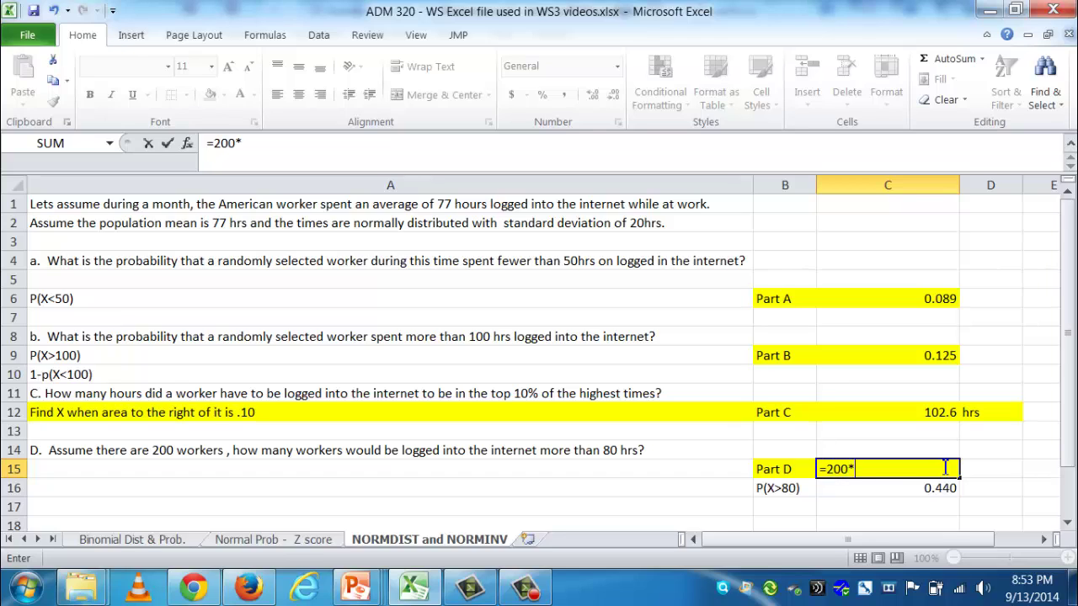
left_click(942, 488)
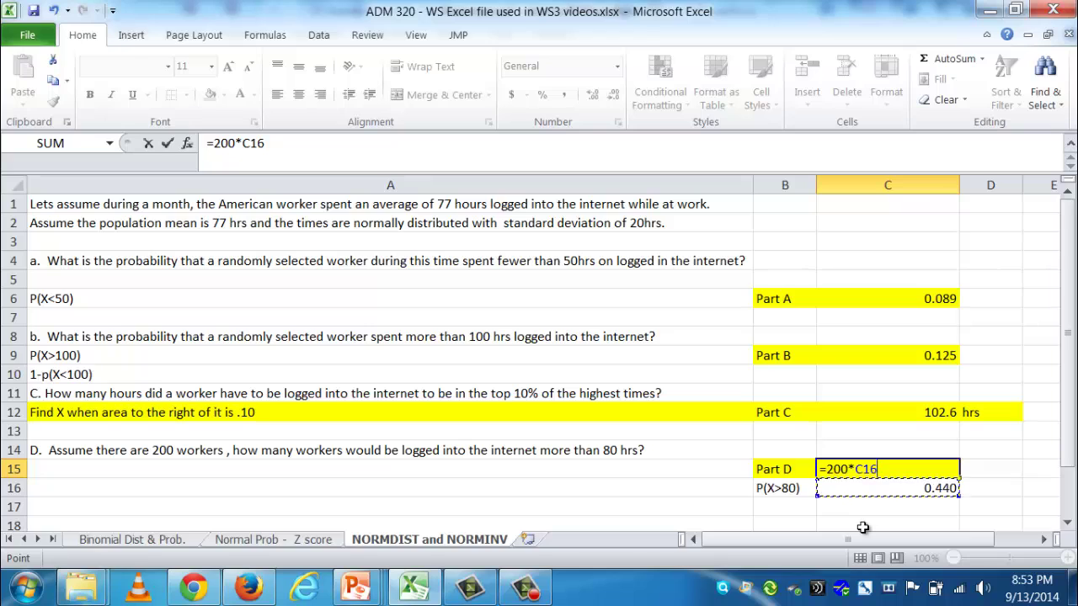
key("Return")
key("Up")
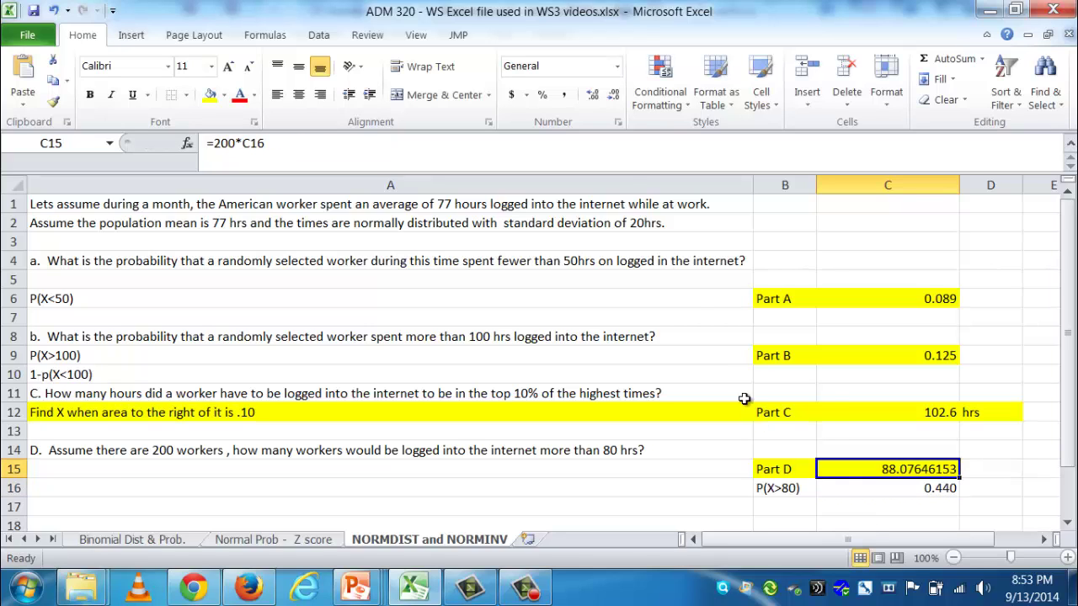
Step: Reduce the Part D result in C15 to a whole number and select the adjacent cell D15
left_click(614, 97)
left_click(614, 96)
left_click(614, 97)
left_click(614, 97)
left_click(614, 97)
left_click(614, 97)
left_click(614, 96)
left_click(614, 97)
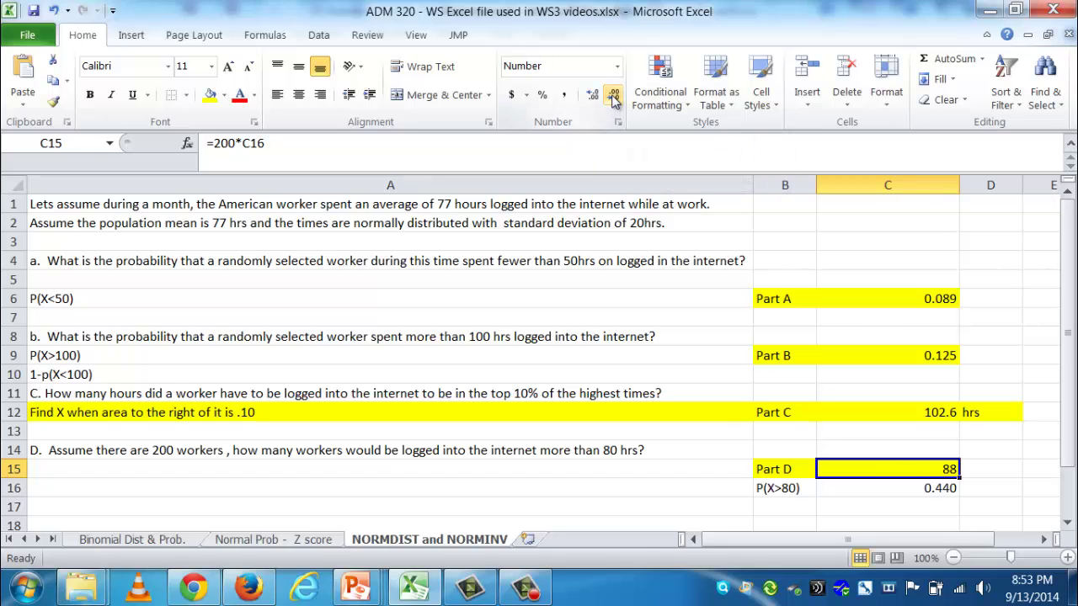
left_click(978, 465)
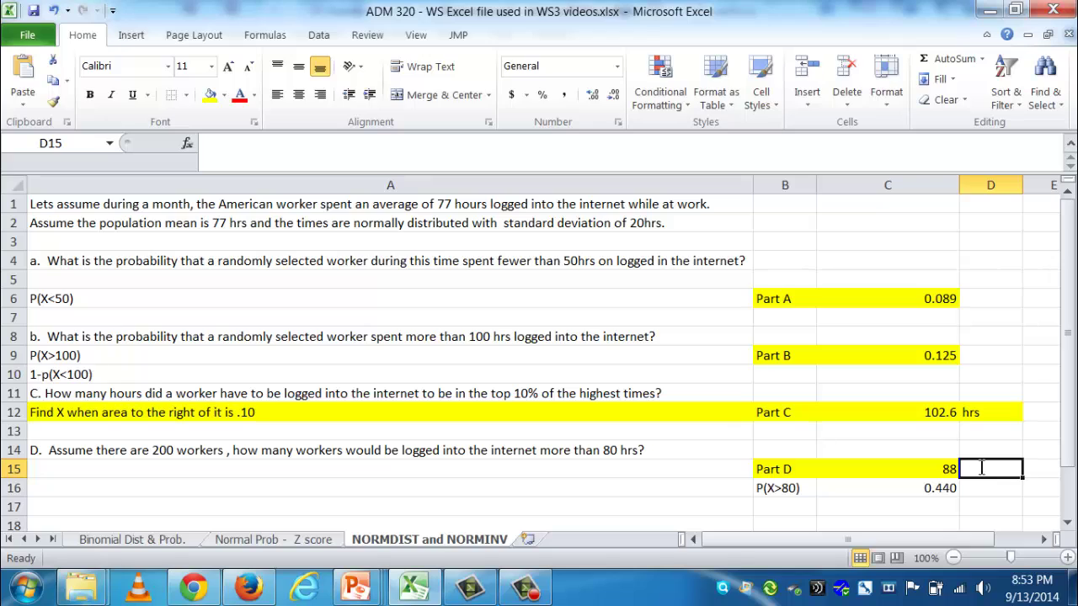